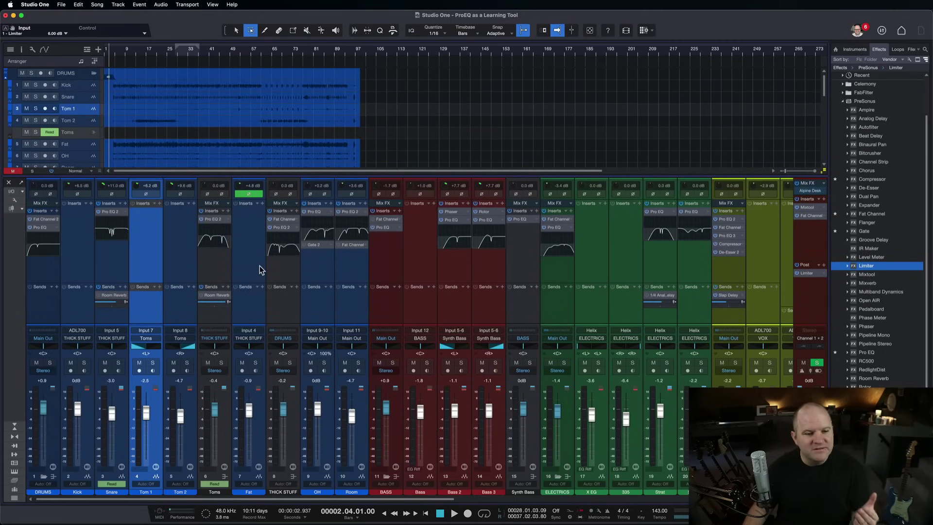
Step: Open Export Mixdown from the Song menu, showing a 320 kbps, 44.1 kHz MP3 export named 'Mixdown'
{"action": "left_click", "coordinate": [97, 4]}
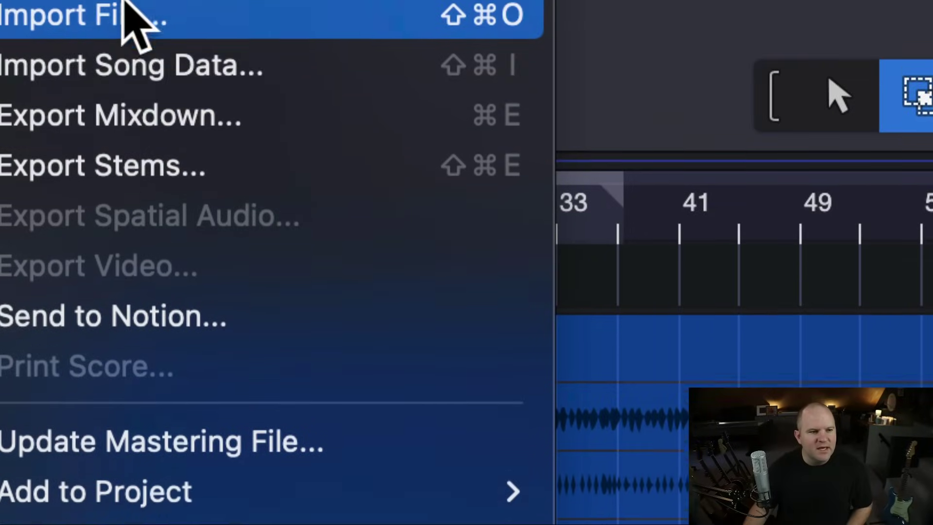
{"action": "left_click", "coordinate": [172, 128]}
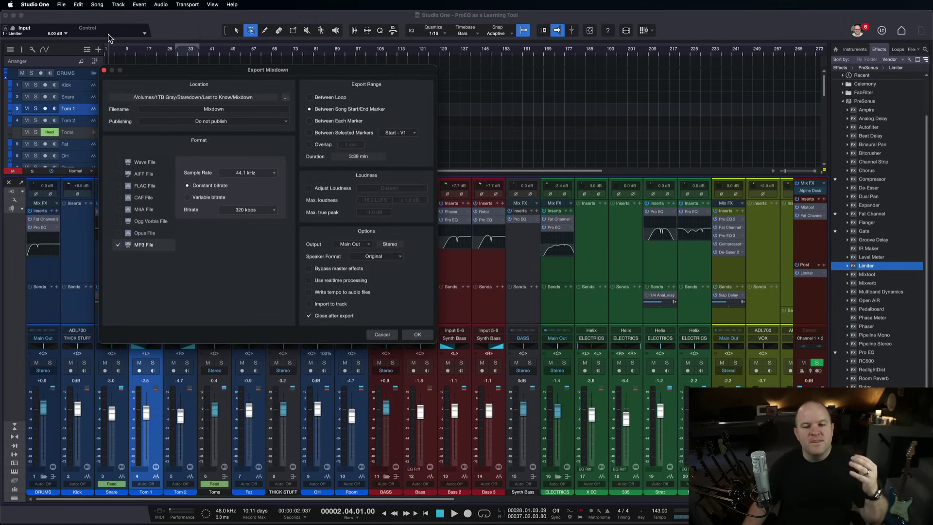
Step: Cancel the Export Mixdown dialog without exporting
{"action": "left_click", "coordinate": [387, 337]}
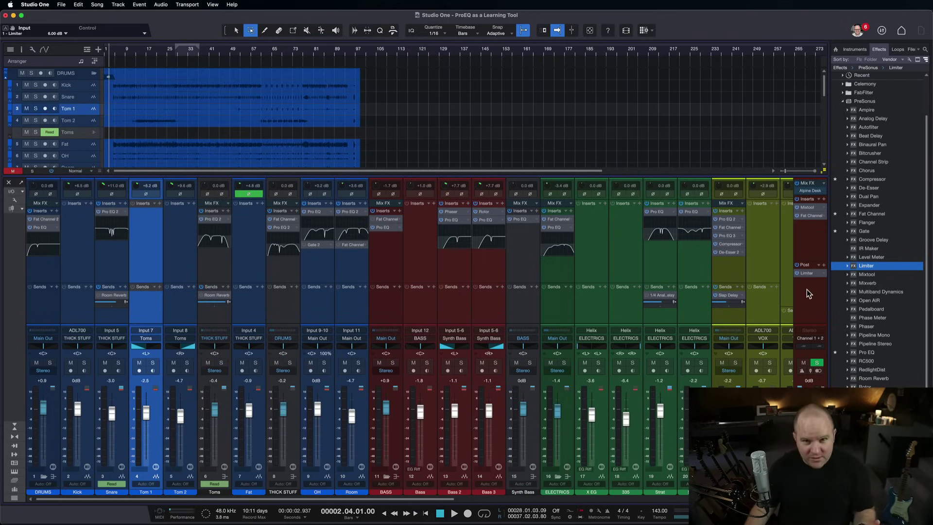
Step: Open the Main Out Limiter² and play the song, watching K-14 levels peak near 0 dB
{"action": "left_click", "coordinate": [806, 275]}
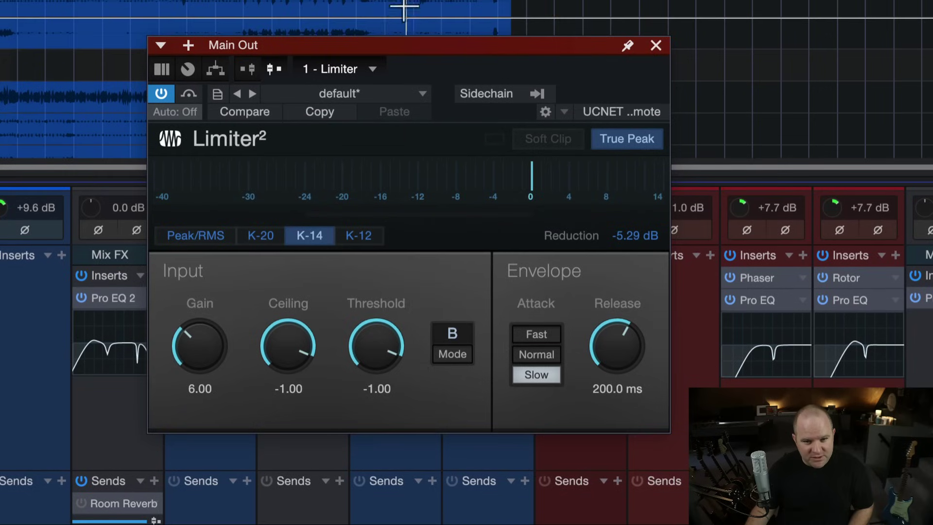
{"action": "mouse_move", "coordinate": [662, 136]}
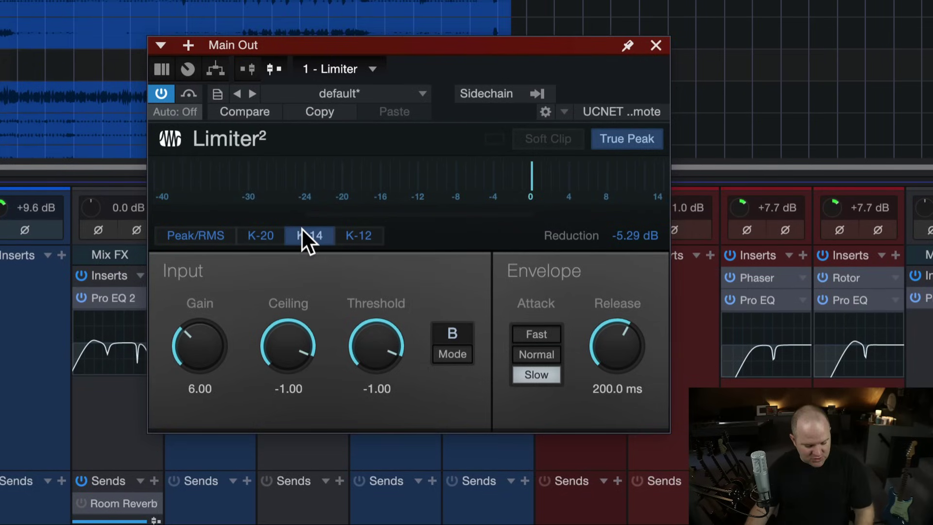
{"action": "key", "text": "space"}
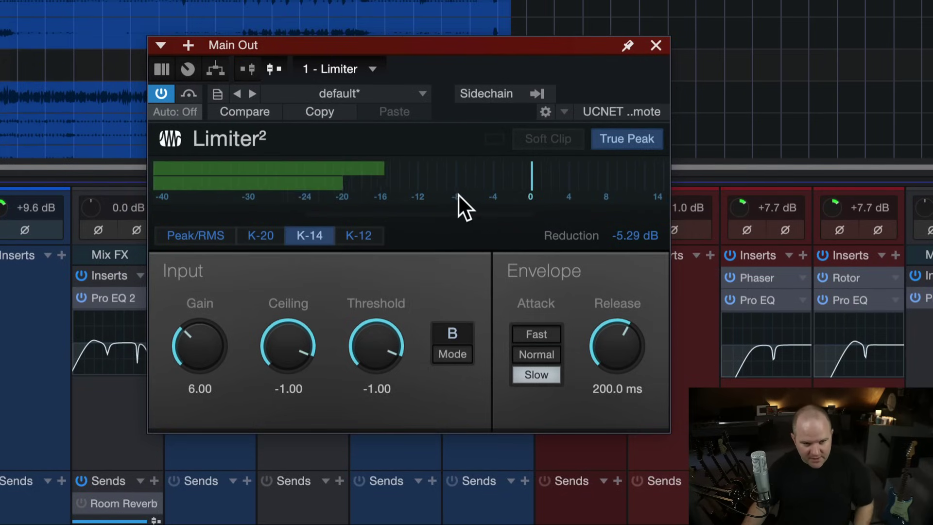
{"action": "key", "text": "space"}
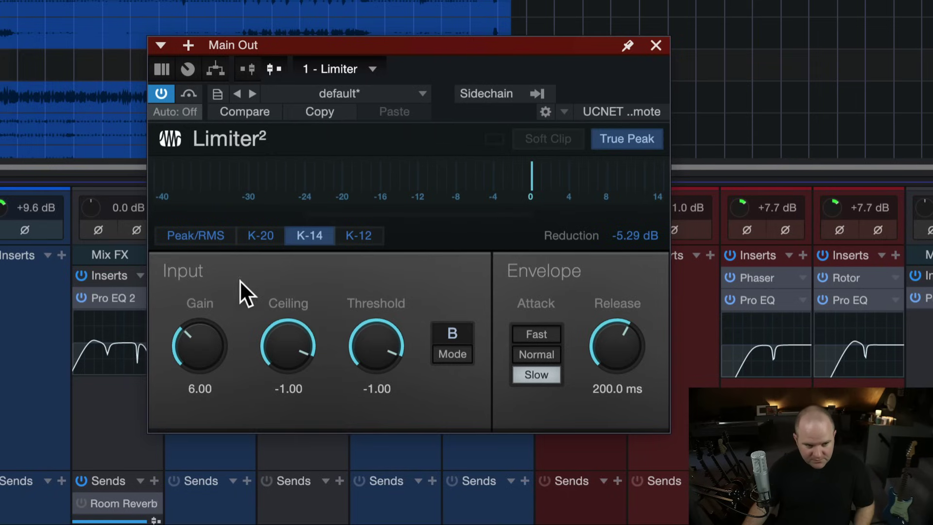
{"action": "key", "text": "space"}
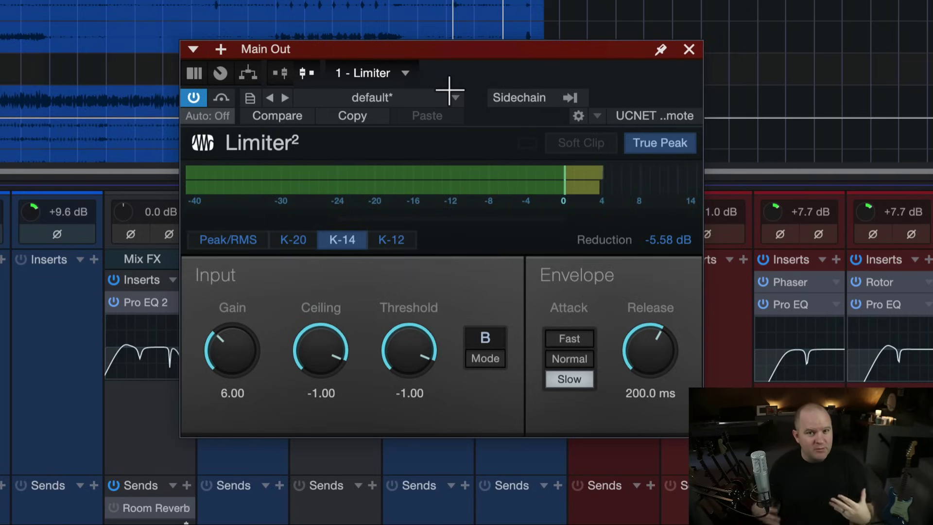
Step: Close the limiter, stop playback, and reopen Export Mixdown with the Song Start/End Marker range (3:39)
{"action": "left_click", "coordinate": [689, 48]}
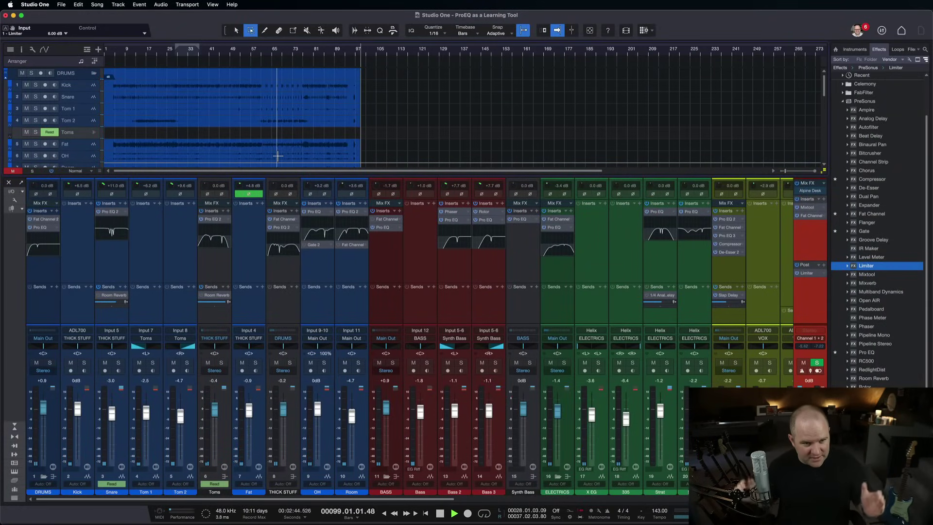
{"action": "key", "text": "space"}
{"action": "key", "text": "super+e"}
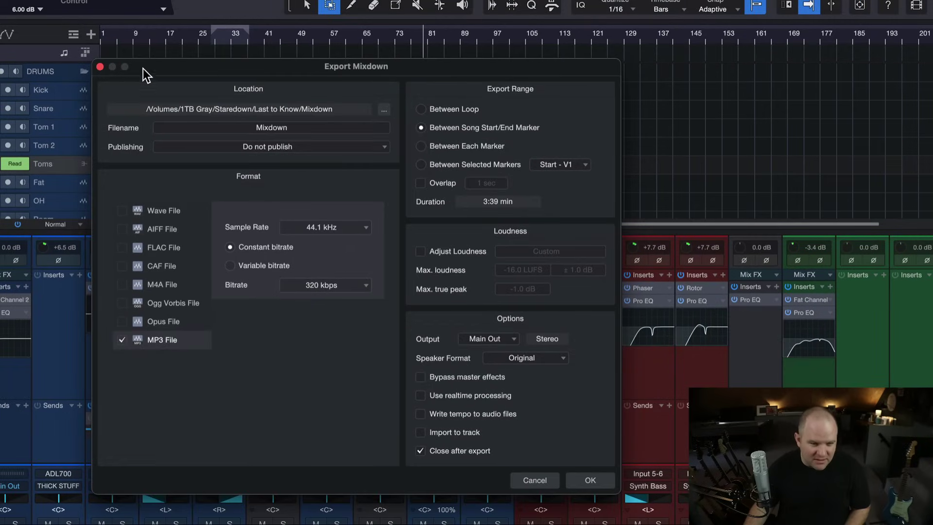
{"action": "left_click_drag", "start_coordinate": [153, 63], "coordinate": [119, 29]}
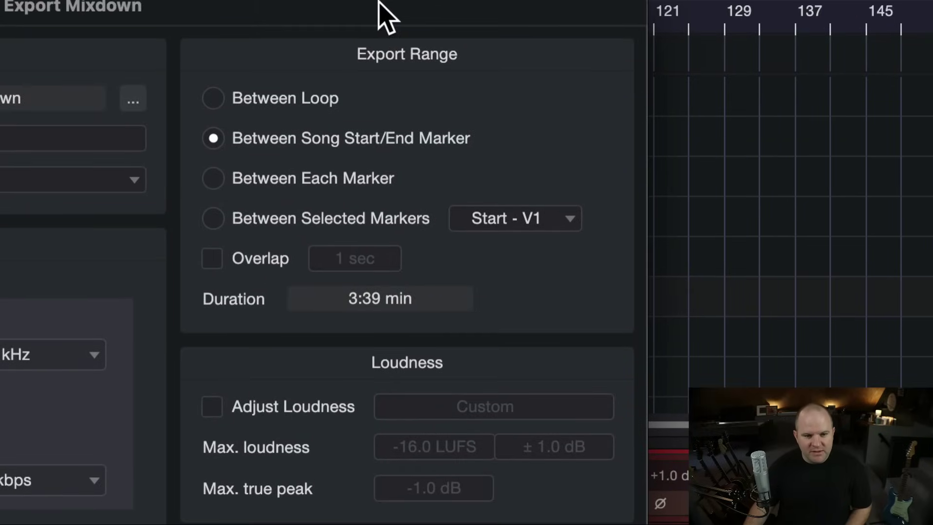
{"action": "left_click", "coordinate": [211, 135]}
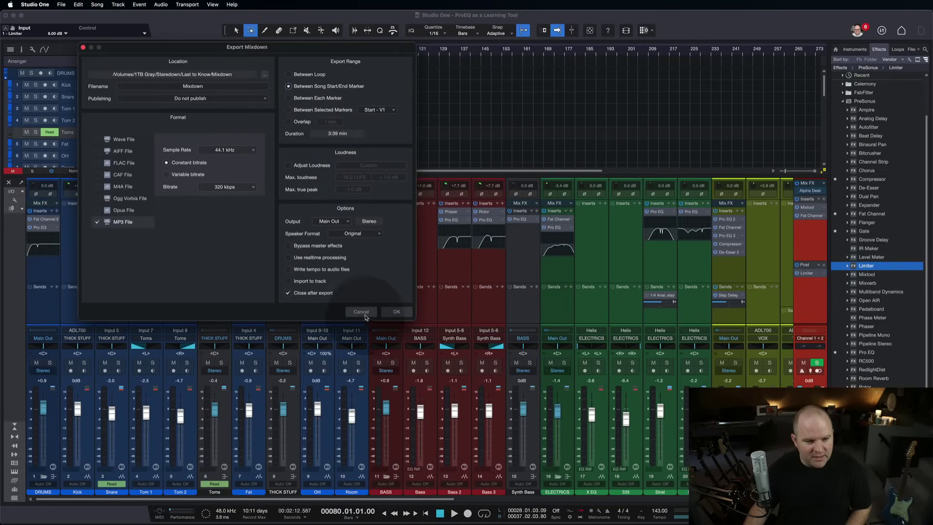
Step: Cancel the export, hide the mixer and browser, and zoom so the whole song fits
{"action": "left_click", "coordinate": [362, 312]}
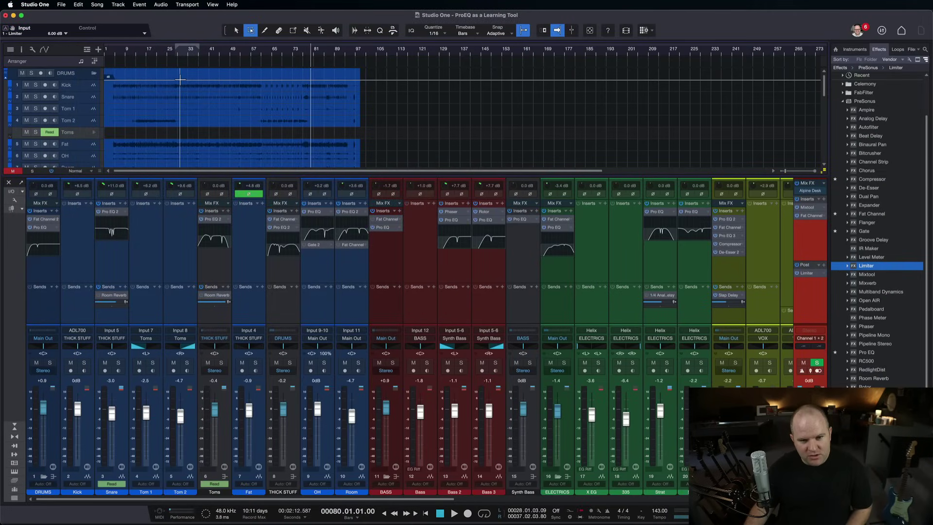
{"action": "key", "text": "F3"}
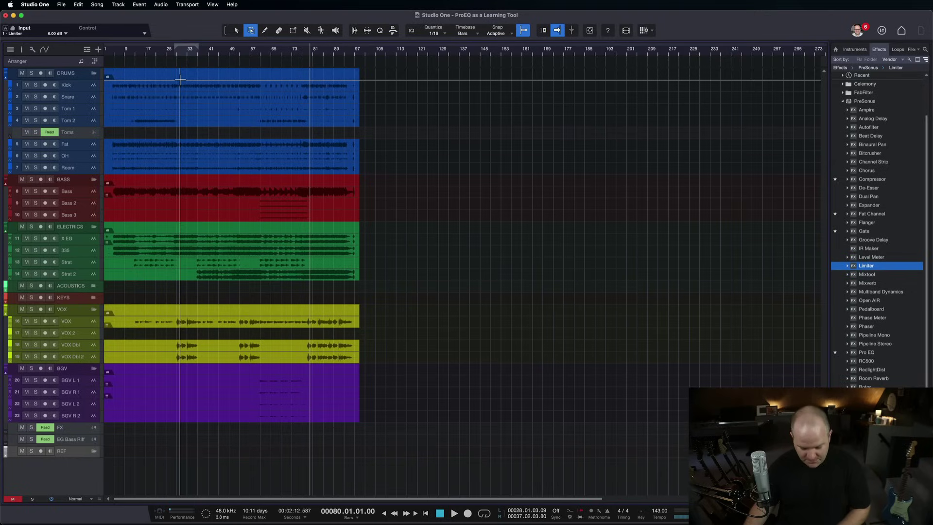
{"action": "key", "text": "F5"}
{"action": "key", "text": "shift+z"}
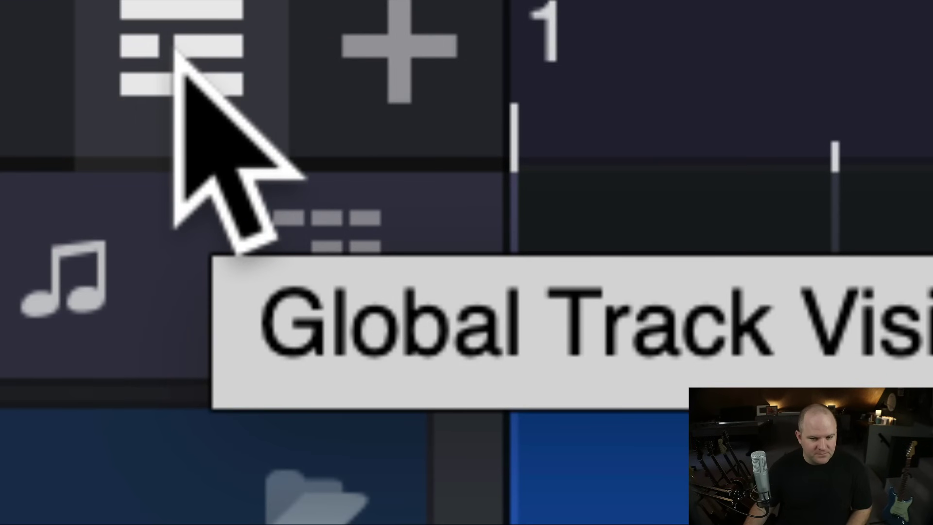
{"action": "left_click", "coordinate": [85, 50]}
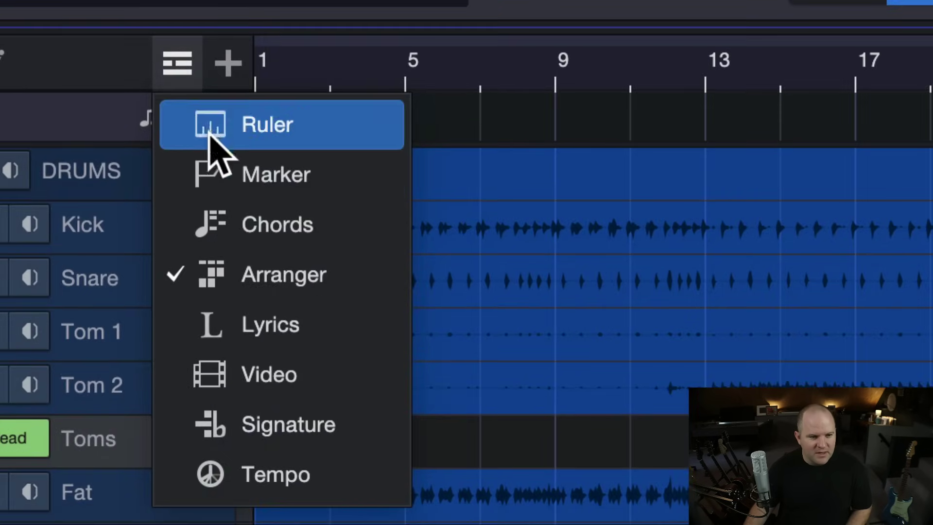
Step: Show the marker track, select the V2 marker, and zoom out to reveal the End marker
{"action": "left_click", "coordinate": [257, 175]}
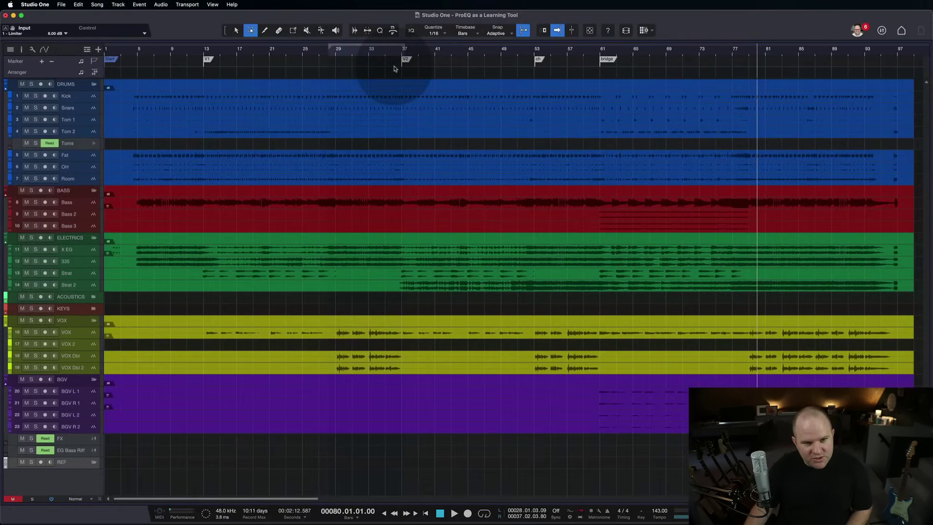
{"action": "left_click", "coordinate": [208, 59]}
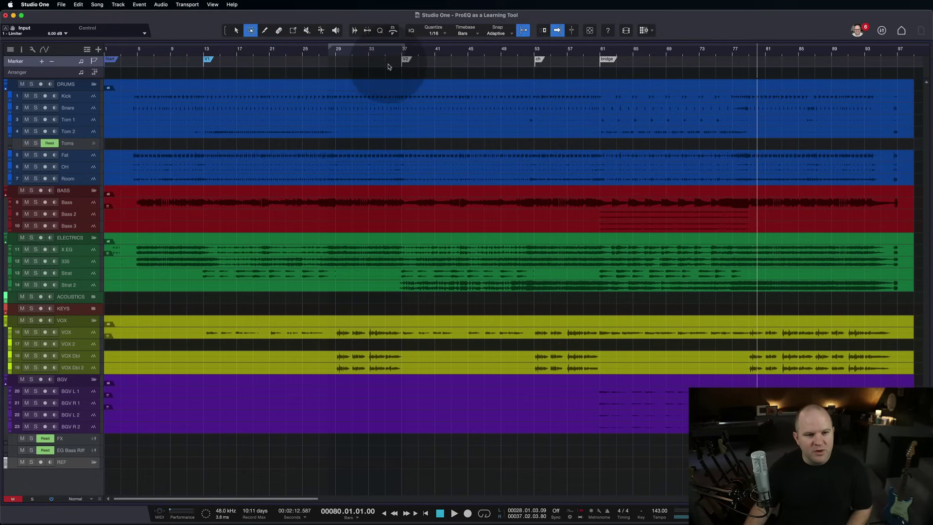
{"action": "left_click", "coordinate": [404, 60]}
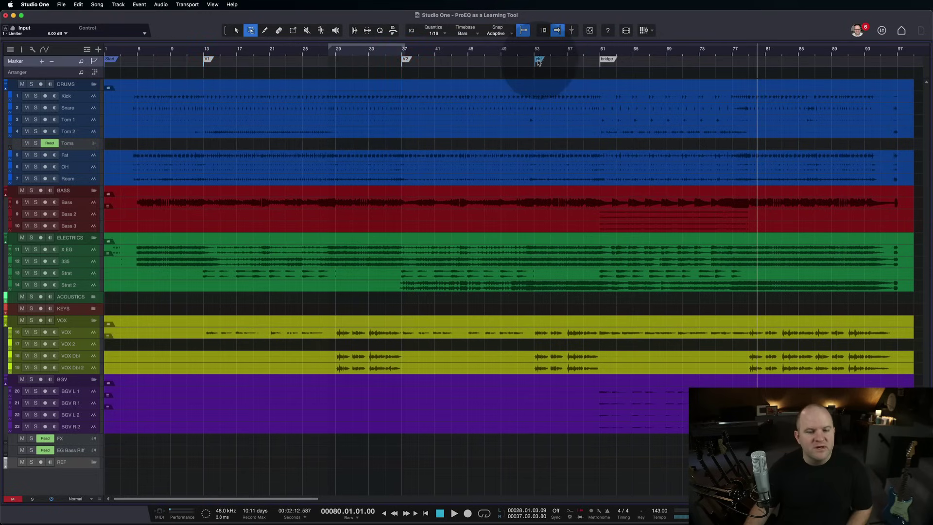
{"action": "key", "text": "w"}
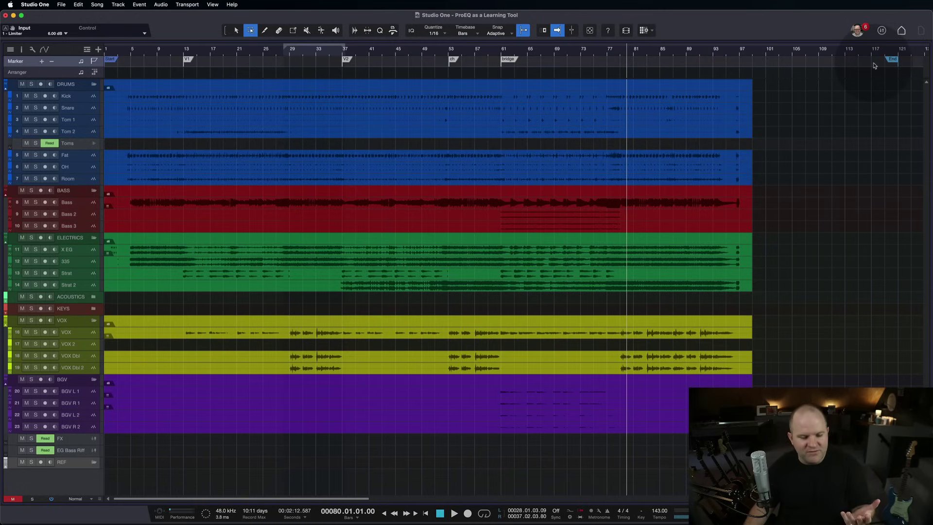
{"action": "scroll", "coordinate": [537, 65], "scroll_direction": "up", "scroll_amount": 5}
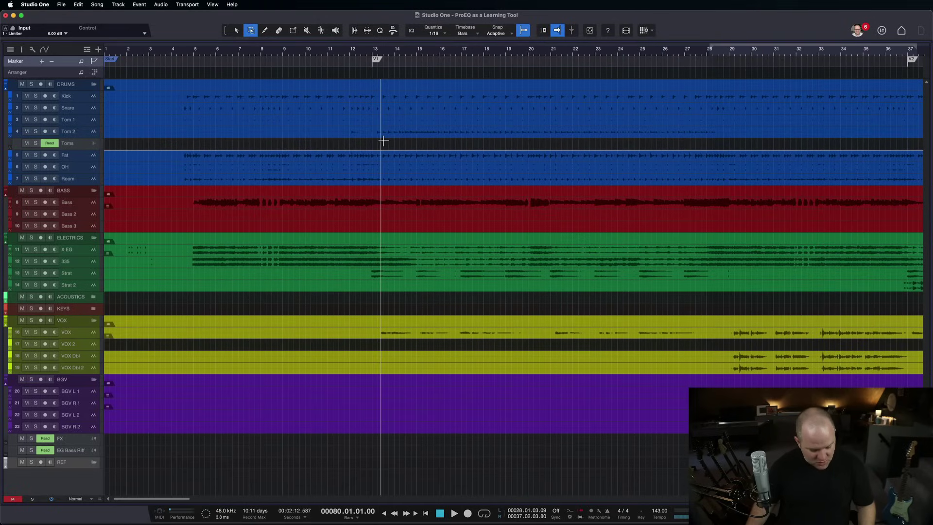
Step: Return the playhead to bar 1, then play and stop the song
{"action": "key", "text": "comma"}
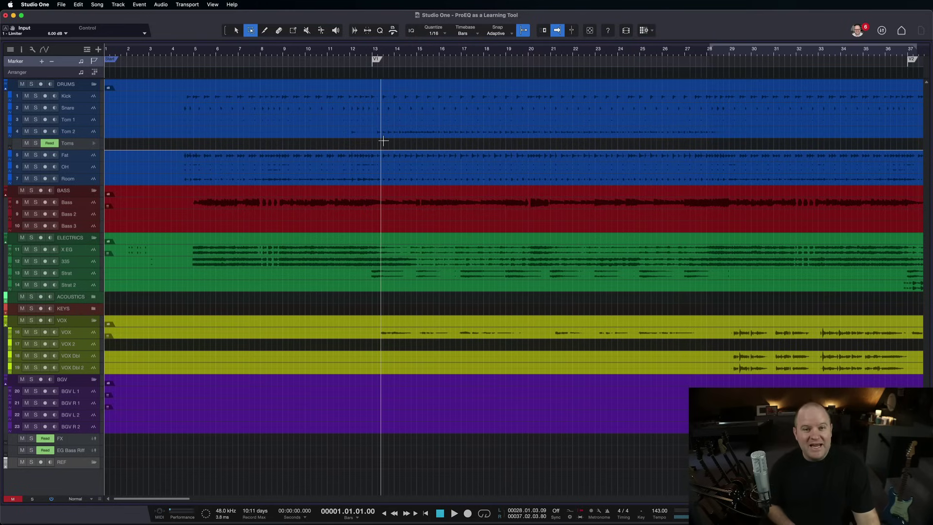
{"action": "key", "text": "space"}
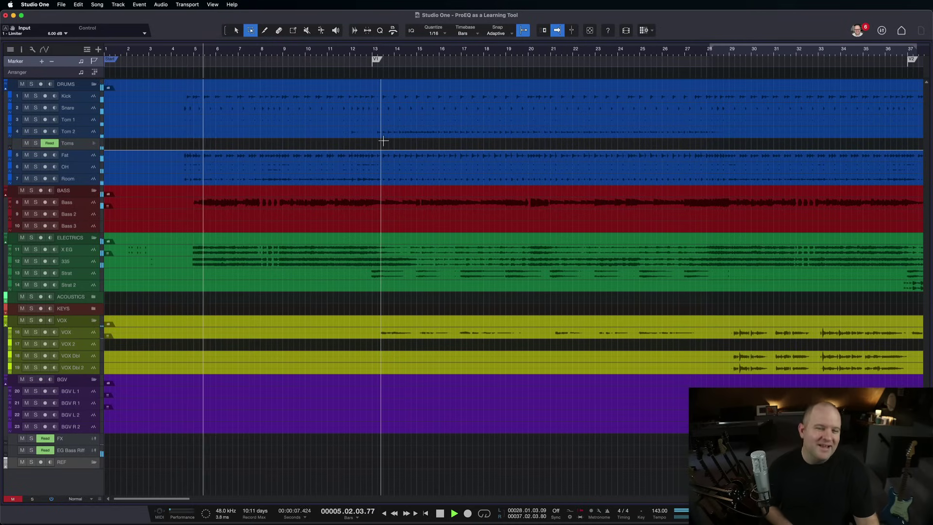
{"action": "key", "text": "space"}
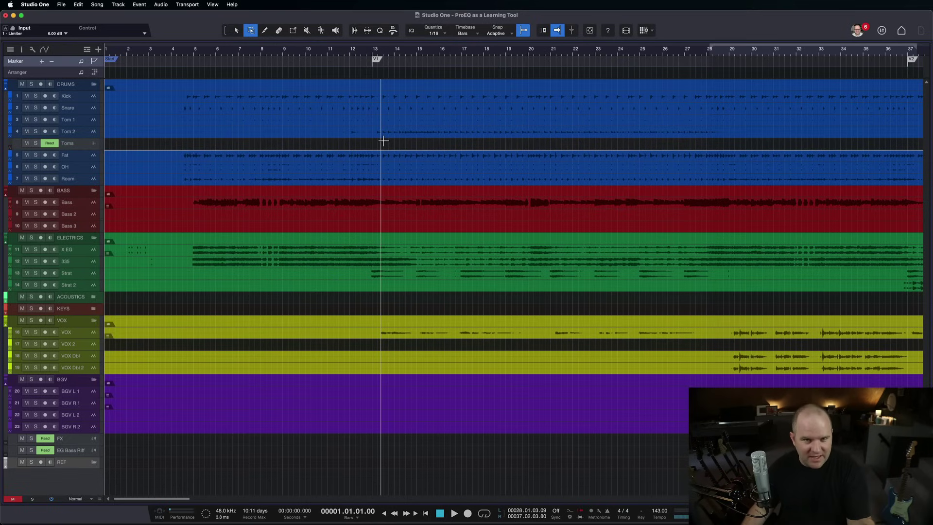
Step: Zoom in and move the song Start marker to bar 4.02.04, where the audio begins
{"action": "left_click_drag", "start_coordinate": [110, 59], "coordinate": [122, 59]}
{"action": "left_click", "coordinate": [184, 57]}
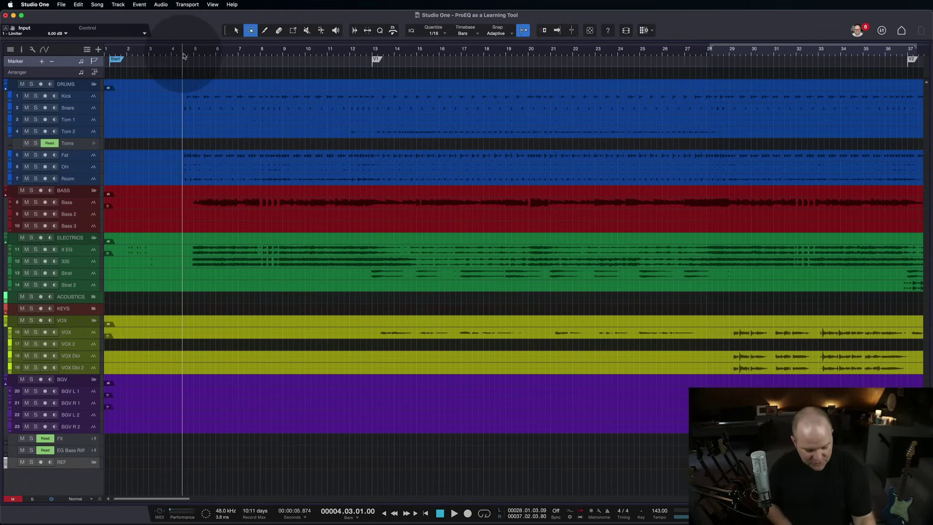
{"action": "key", "text": "space"}
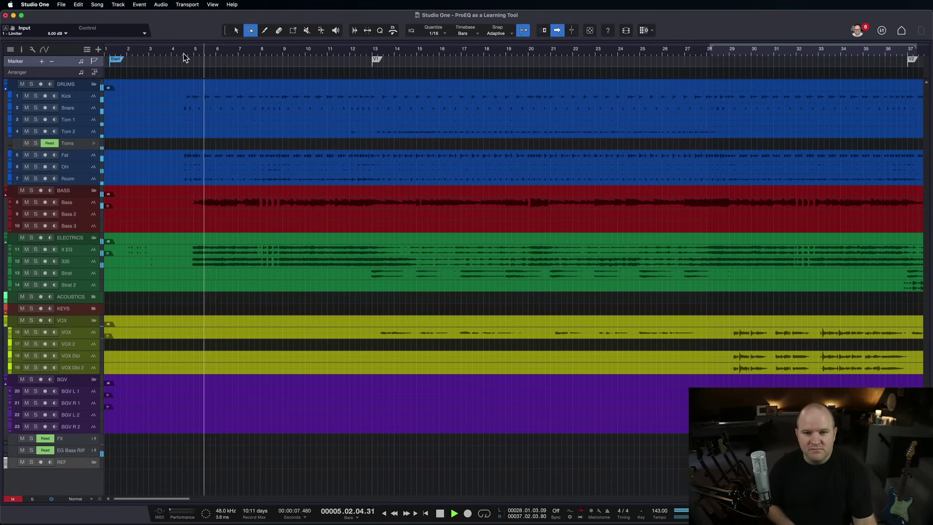
{"action": "key", "text": "space"}
{"action": "key", "text": "e"}
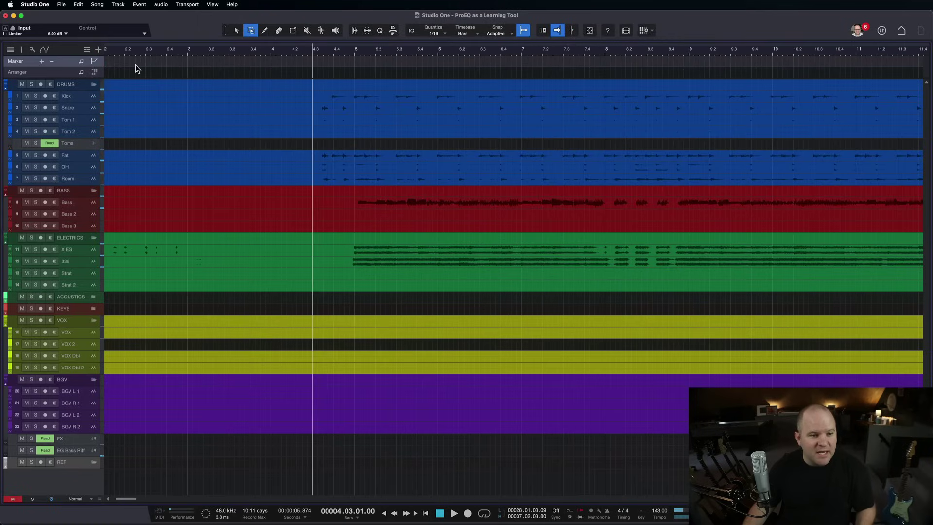
{"action": "mouse_move", "coordinate": [135, 64]}
{"action": "left_mouse_down"}
{"action": "mouse_move", "coordinate": [408, 61]}
{"action": "mouse_move", "coordinate": [396, 60]}
{"action": "left_mouse_up"}
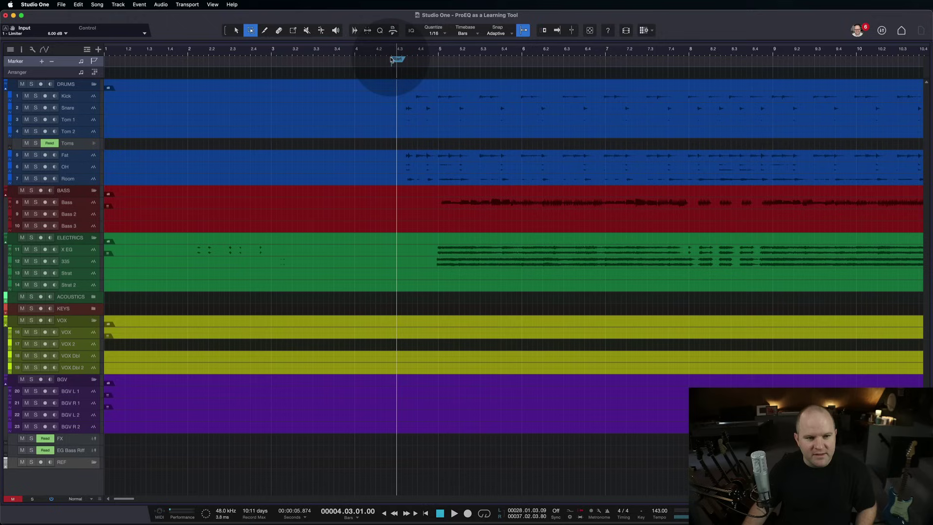
{"action": "left_click", "coordinate": [391, 48]}
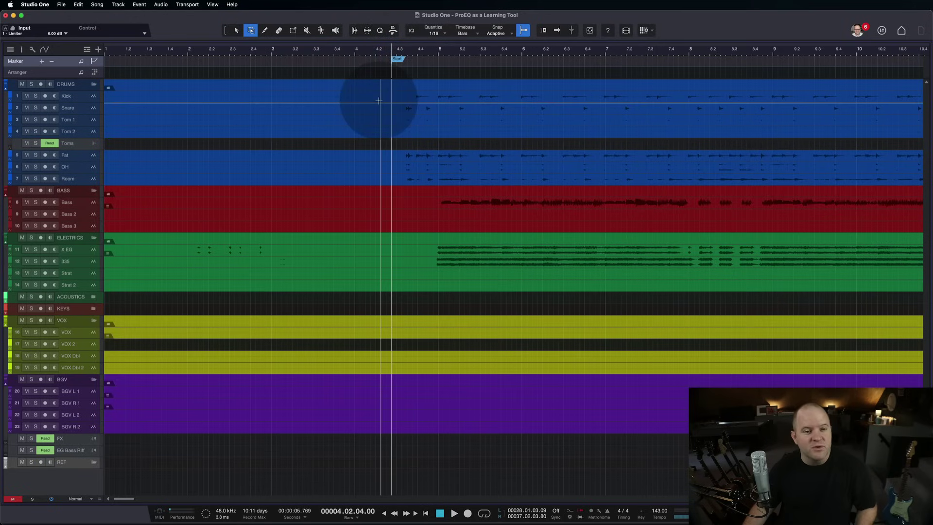
Step: Zoom out and drag the End marker back to bar 99, where the audio ends
{"action": "key", "text": "w"}
{"action": "key", "text": "w"}
{"action": "key", "text": "w"}
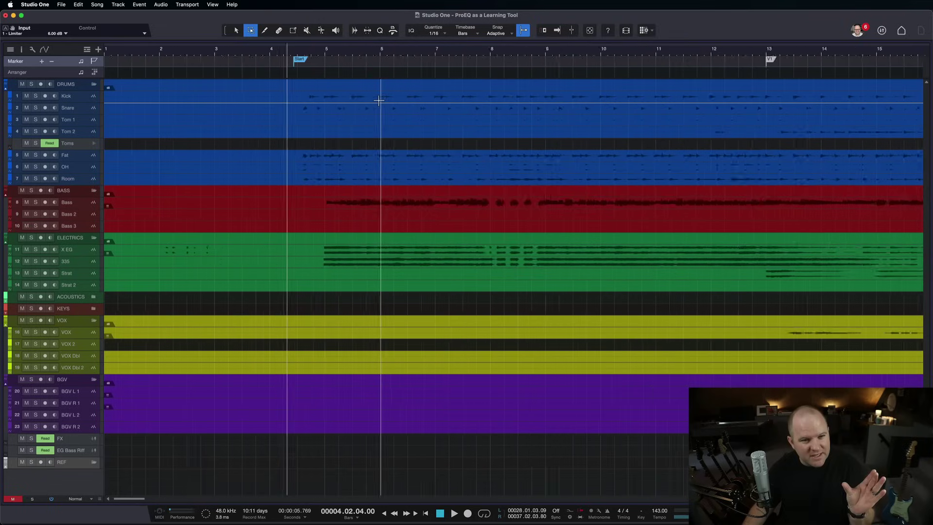
{"action": "key", "text": "w"}
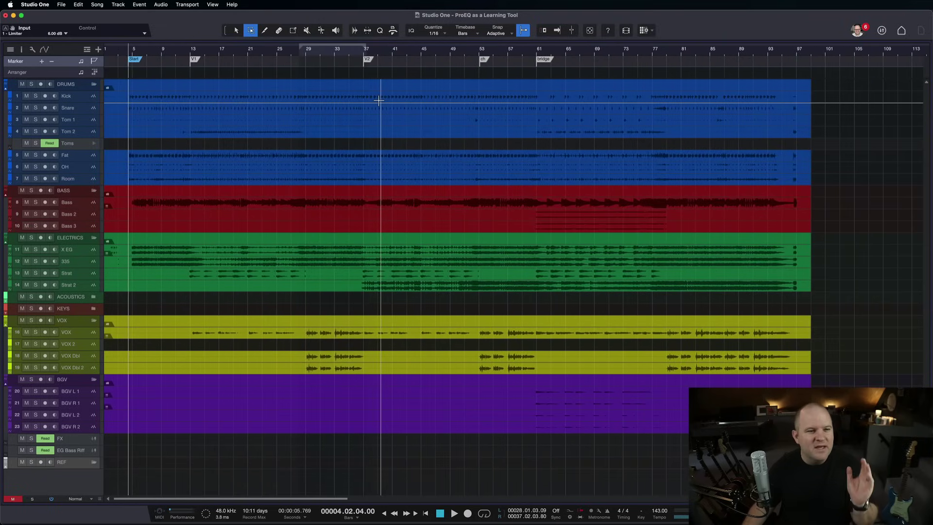
{"action": "scroll", "coordinate": [379, 99], "scroll_direction": "right", "scroll_amount": 10}
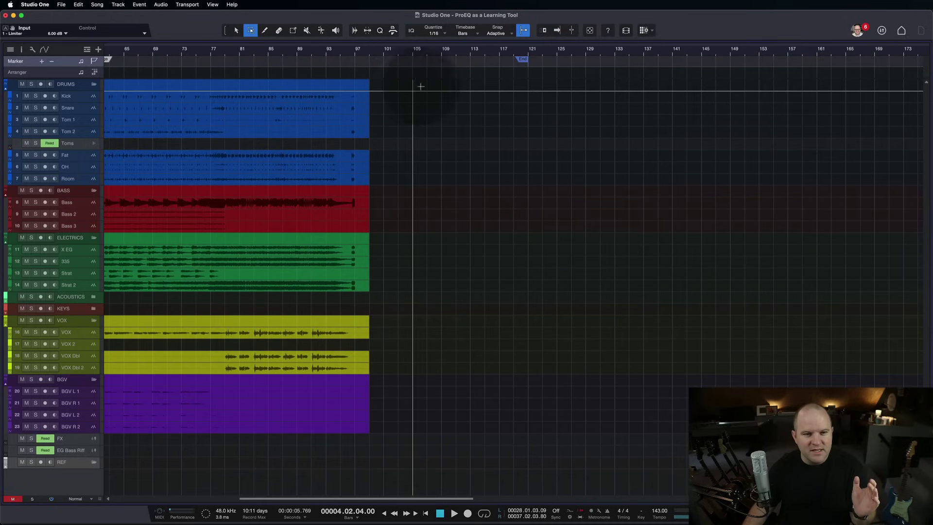
{"action": "left_click_drag", "start_coordinate": [522, 60], "coordinate": [365, 60]}
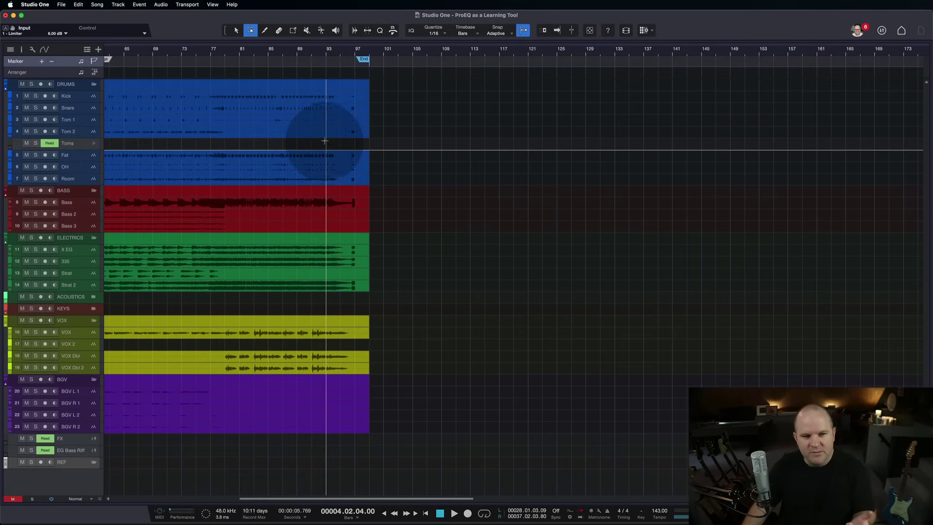
{"action": "scroll", "coordinate": [323, 139], "scroll_direction": "down", "scroll_amount": 3}
{"action": "scroll", "coordinate": [146, 124], "scroll_direction": "up", "scroll_amount": 3}
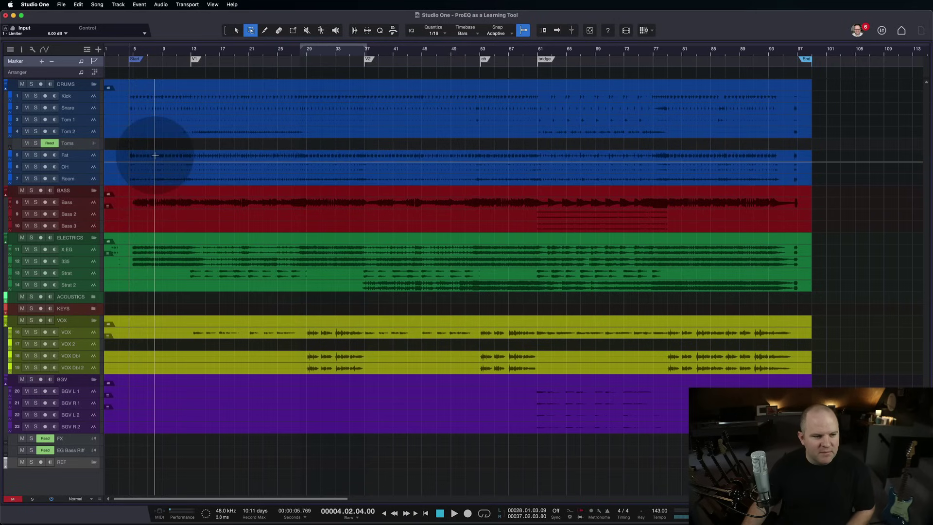
Step: Select the first Tom 2 event with the Arrow tool and snap the song Start marker to it
{"action": "key", "text": "1"}
{"action": "left_click", "coordinate": [168, 134]}
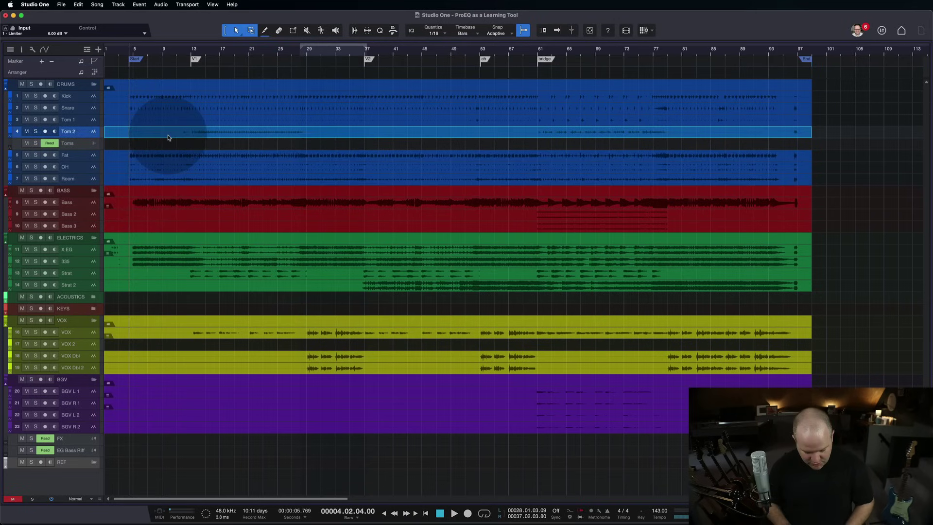
{"action": "left_click", "coordinate": [167, 137]}
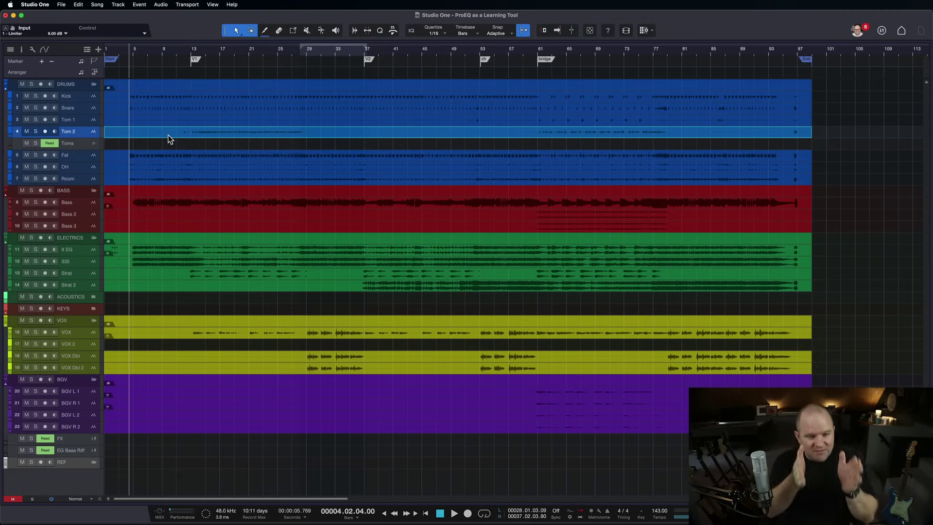
{"action": "scroll", "coordinate": [168, 138], "scroll_direction": "up", "scroll_amount": 5}
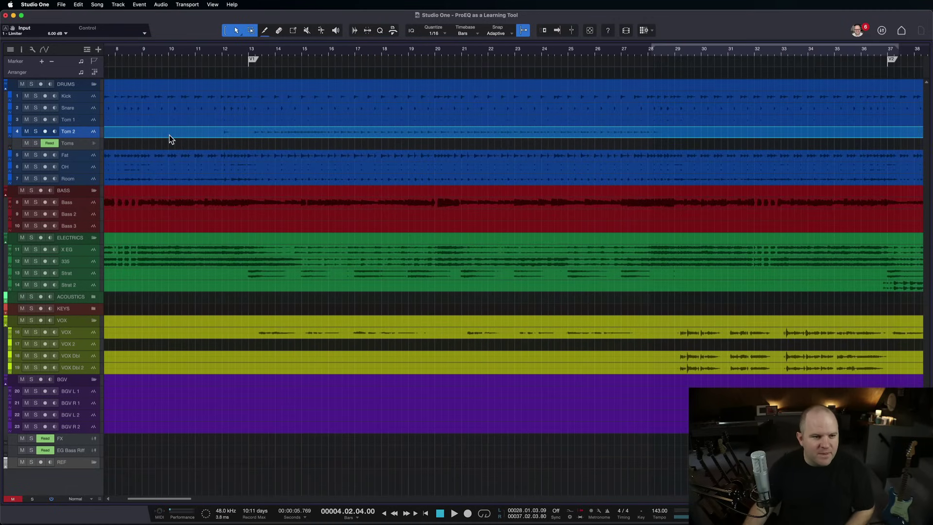
{"action": "scroll", "coordinate": [143, 119], "scroll_direction": "left", "scroll_amount": 5}
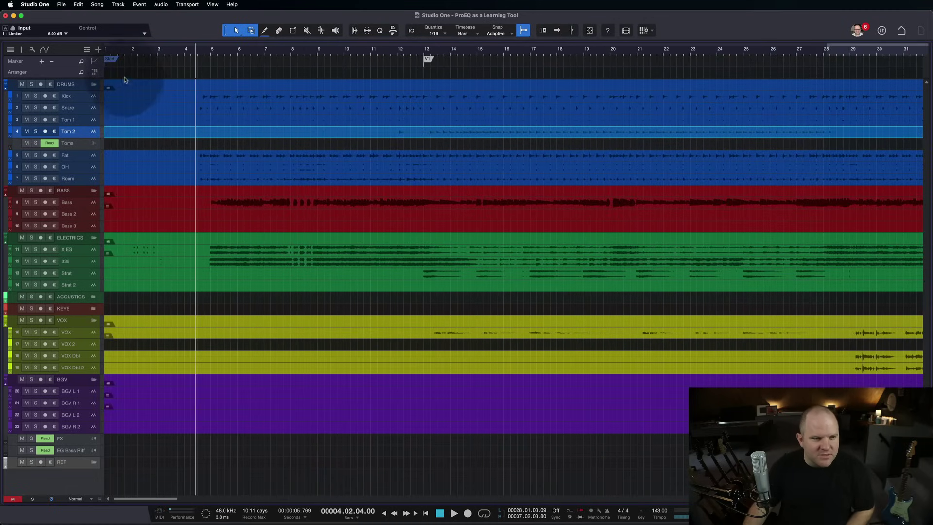
{"action": "left_click", "coordinate": [195, 130]}
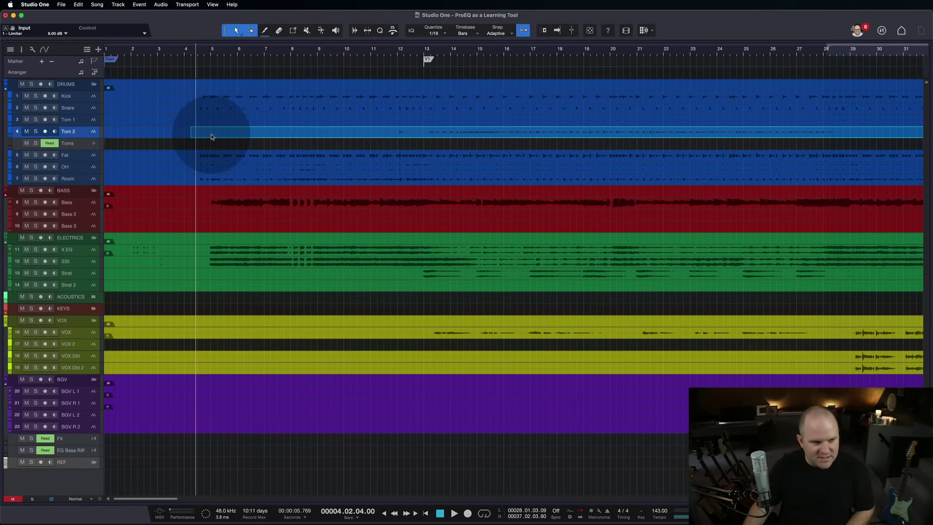
{"action": "key", "text": "p"}
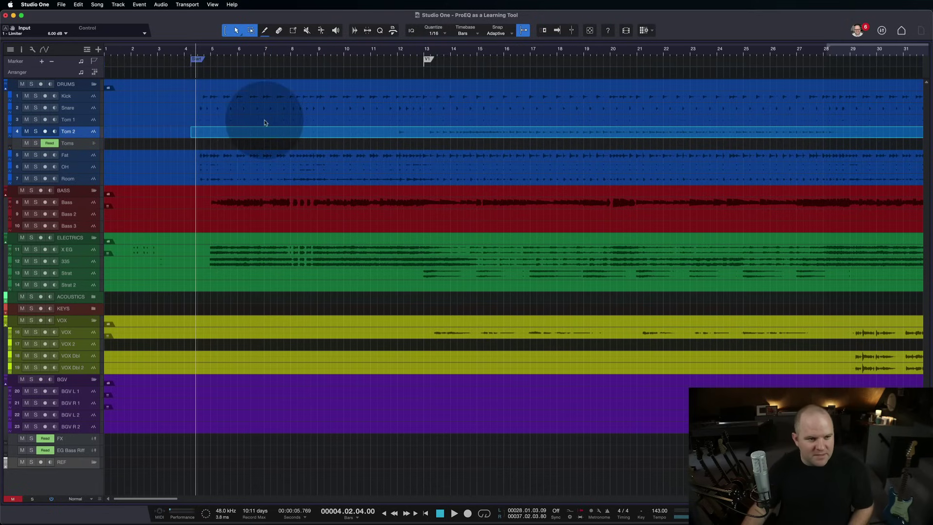
{"action": "key", "text": "w"}
{"action": "key", "text": "w"}
{"action": "key", "text": "w"}
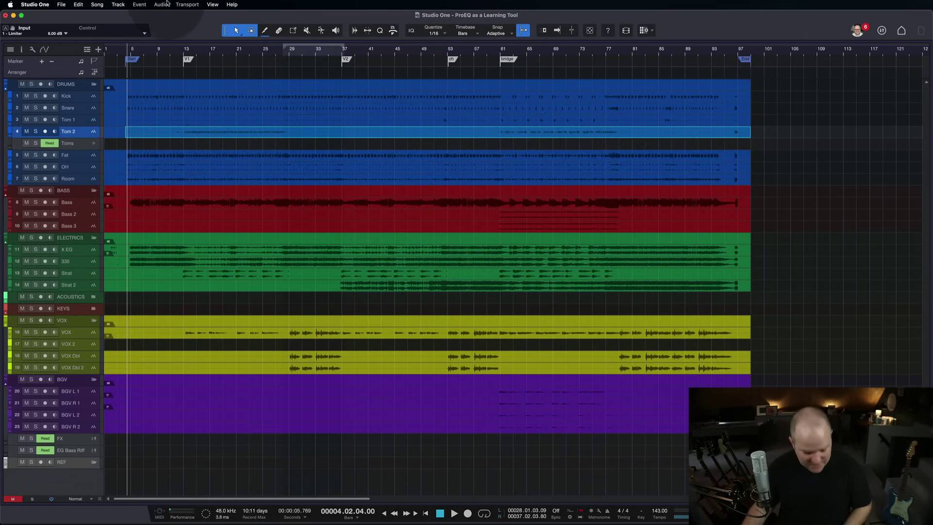
Step: Reopen Export Mixdown (2:53 range) and clear the 'Mixdown' filename
{"action": "key", "text": "super+e"}
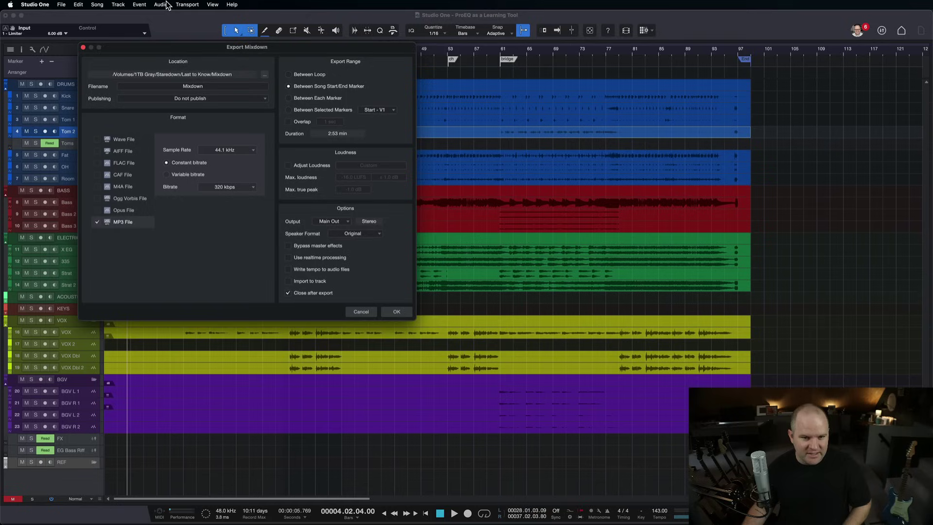
{"action": "left_click", "coordinate": [186, 86]}
{"action": "double_click", "coordinate": [186, 86]}
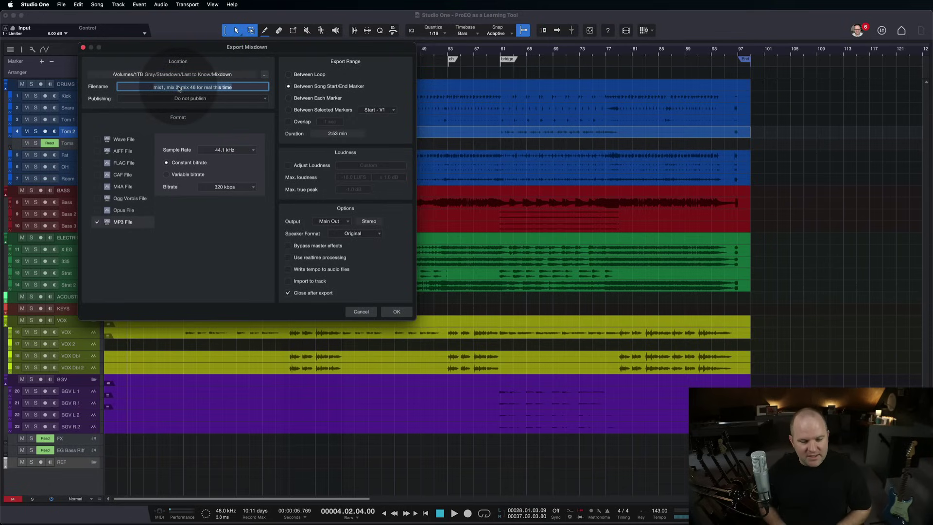
{"action": "key", "text": "BackSpace"}
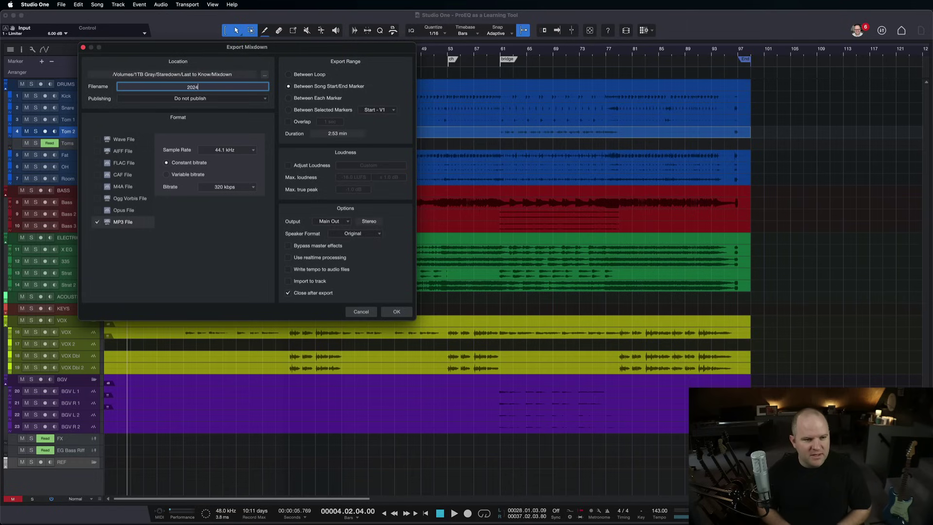
{"action": "type", "text": "2024-01-01"}
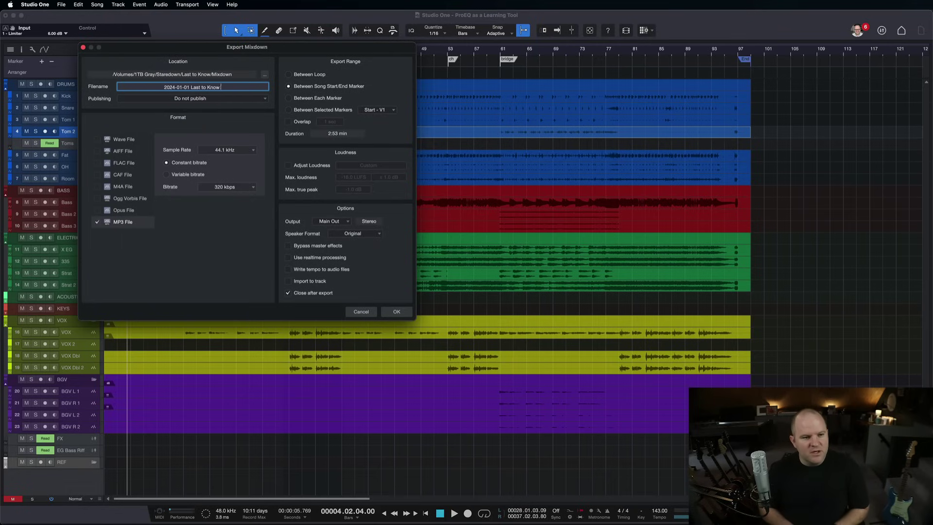
{"action": "type", "text": "Last to Know - Mix 1"}
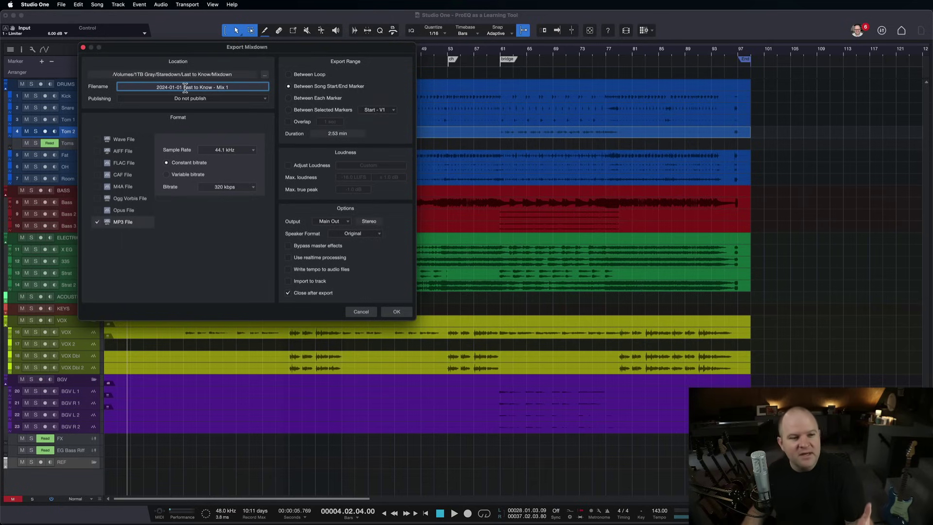
{"action": "left_click", "coordinate": [196, 86]}
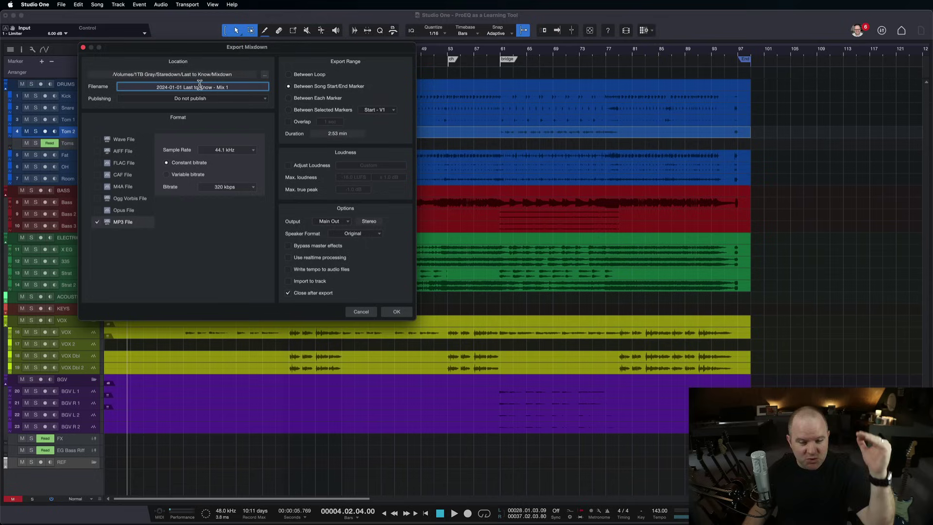
{"action": "left_click", "coordinate": [176, 87]}
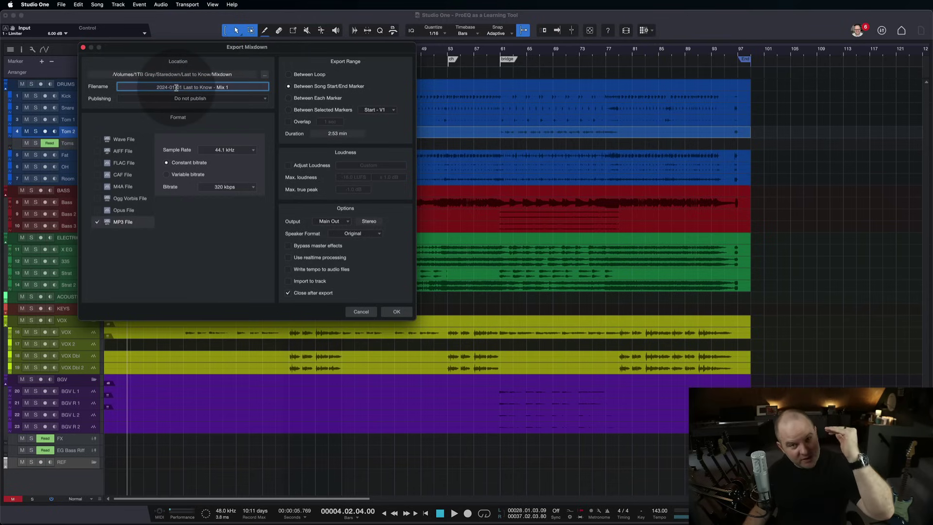
{"action": "left_click", "coordinate": [145, 84]}
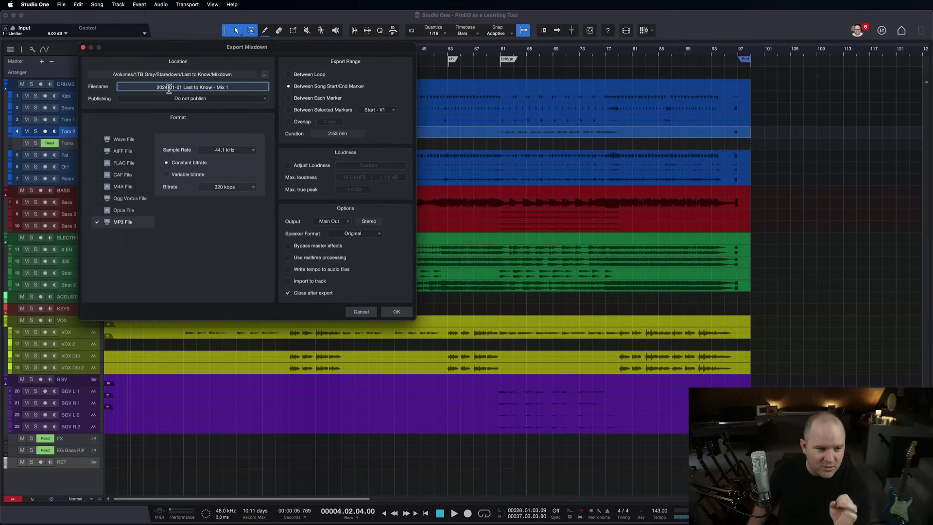
{"action": "left_click", "coordinate": [170, 87]}
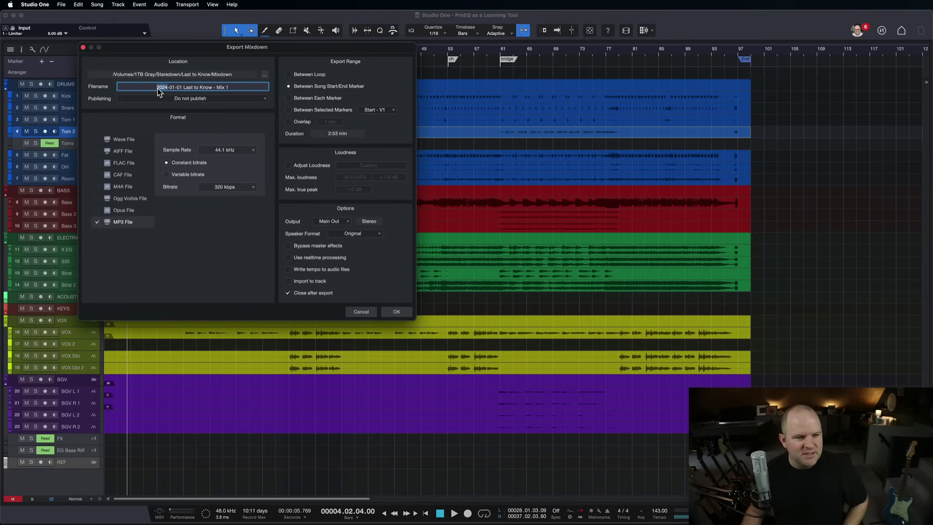
{"action": "left_click", "coordinate": [158, 88]}
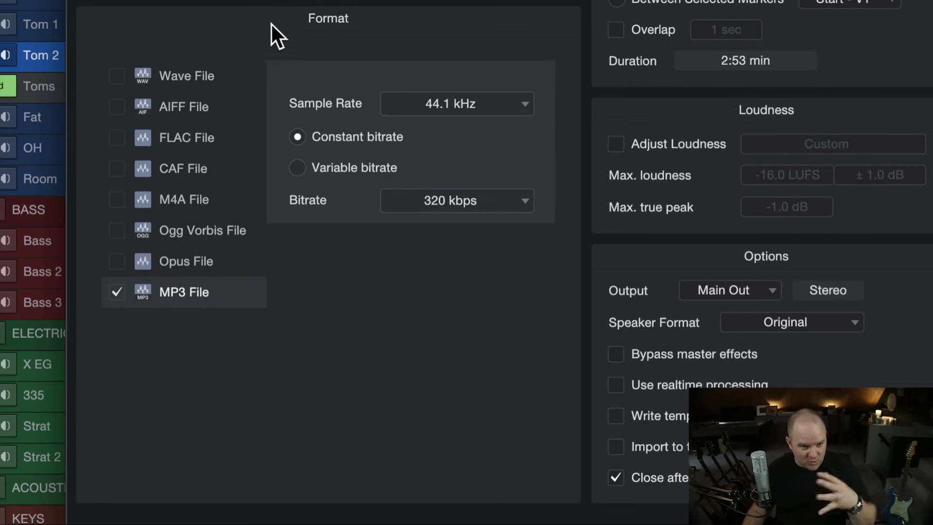
{"action": "left_click", "coordinate": [115, 76]}
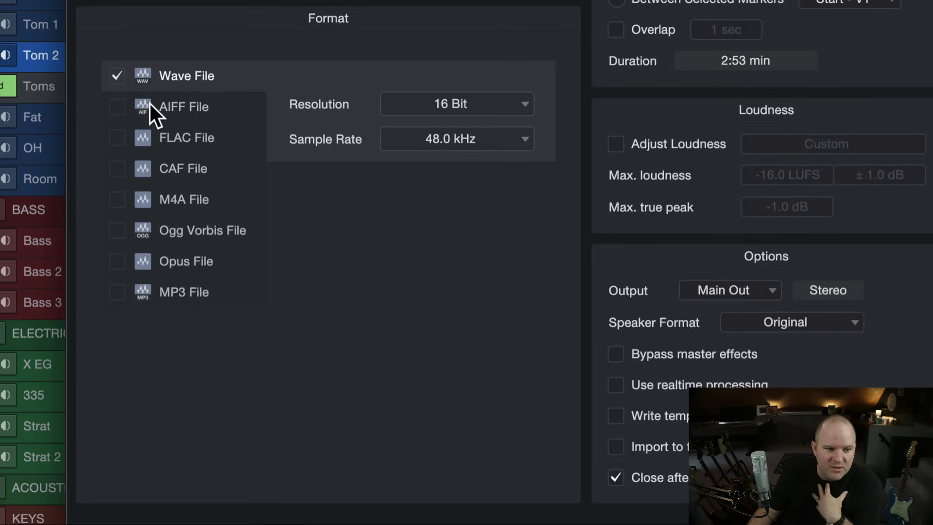
{"action": "left_click", "coordinate": [146, 108]}
{"action": "left_click", "coordinate": [136, 92]}
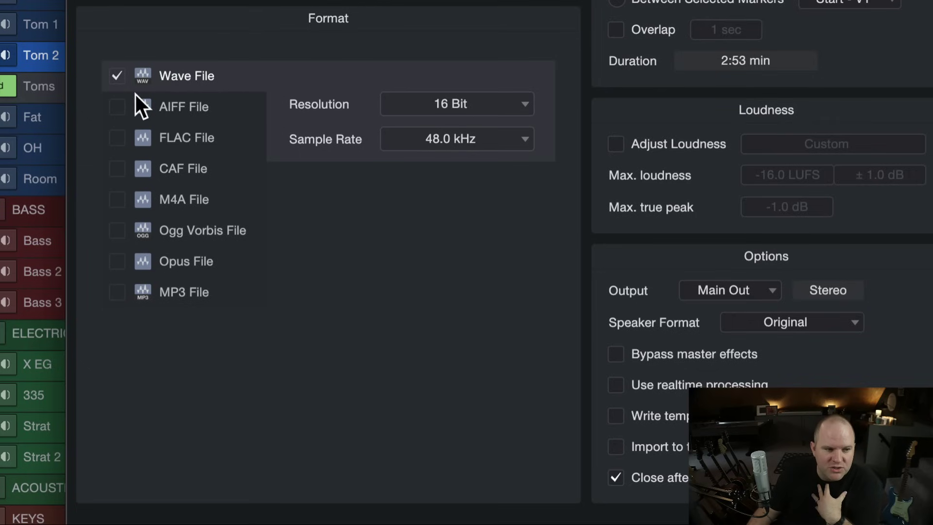
{"action": "left_click", "coordinate": [141, 107]}
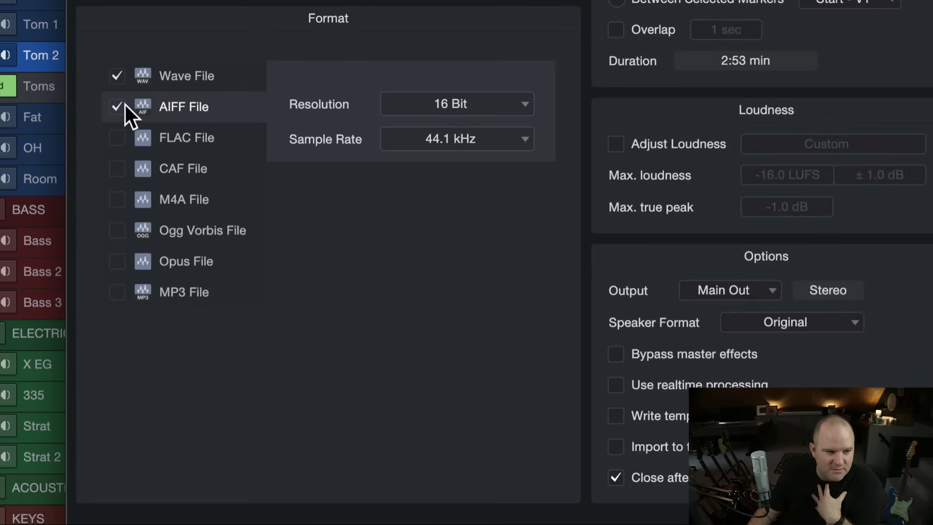
{"action": "left_click", "coordinate": [195, 78]}
{"action": "left_click", "coordinate": [176, 287]}
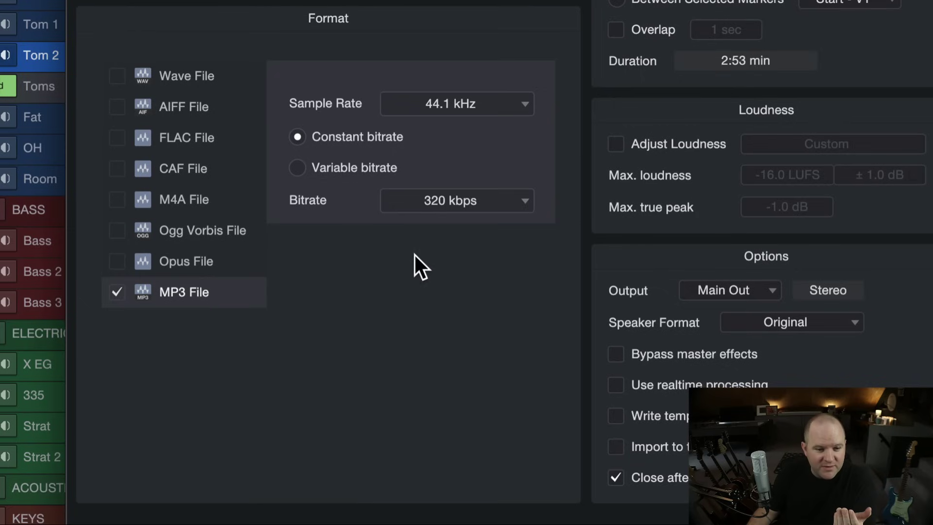
{"action": "left_click", "coordinate": [416, 199]}
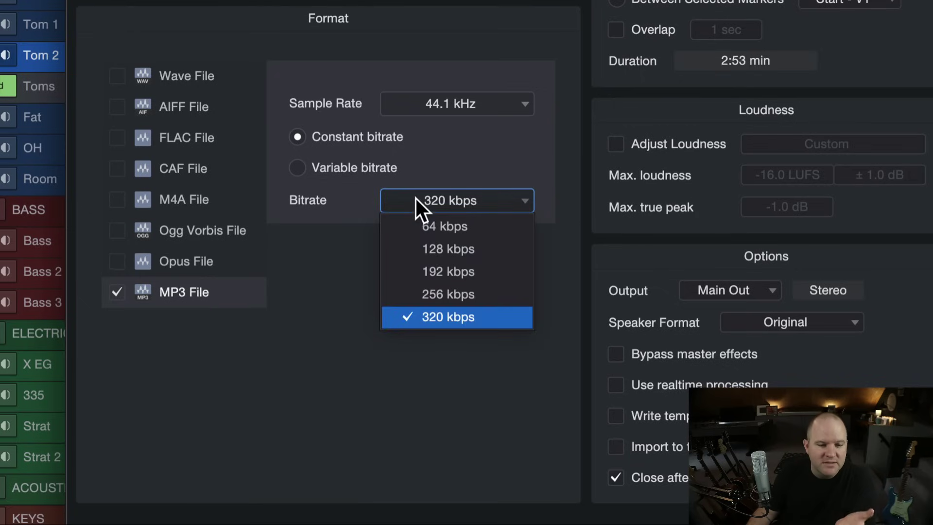
{"action": "left_click", "coordinate": [431, 225]}
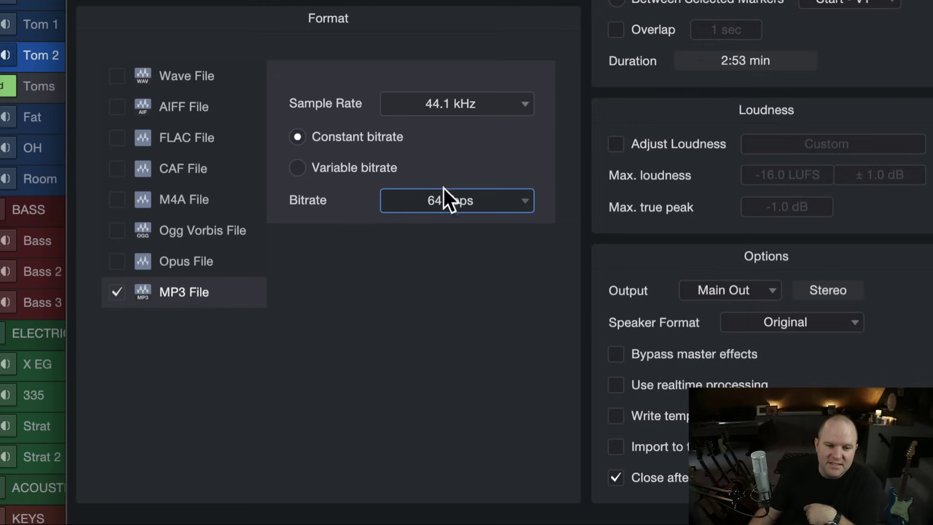
{"action": "left_click", "coordinate": [427, 199]}
{"action": "left_click", "coordinate": [439, 246]}
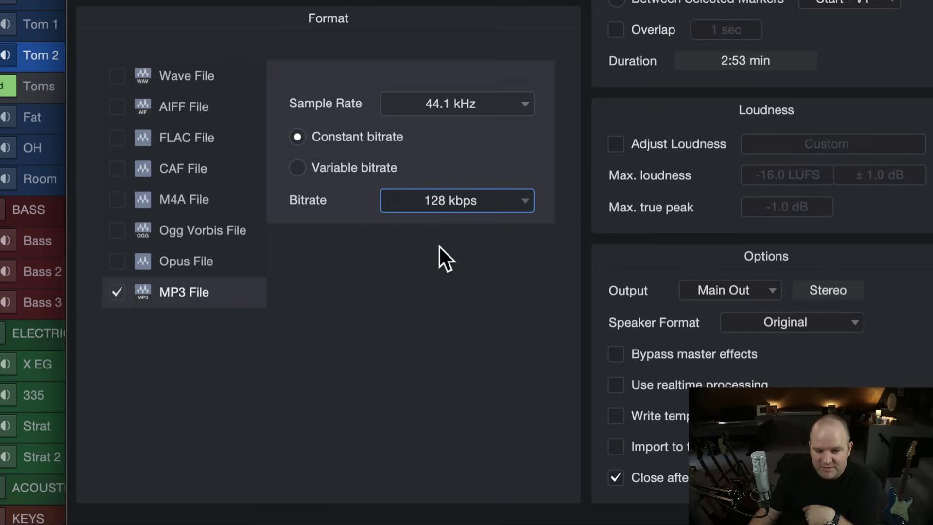
{"action": "left_click", "coordinate": [450, 204]}
{"action": "left_click", "coordinate": [445, 224]}
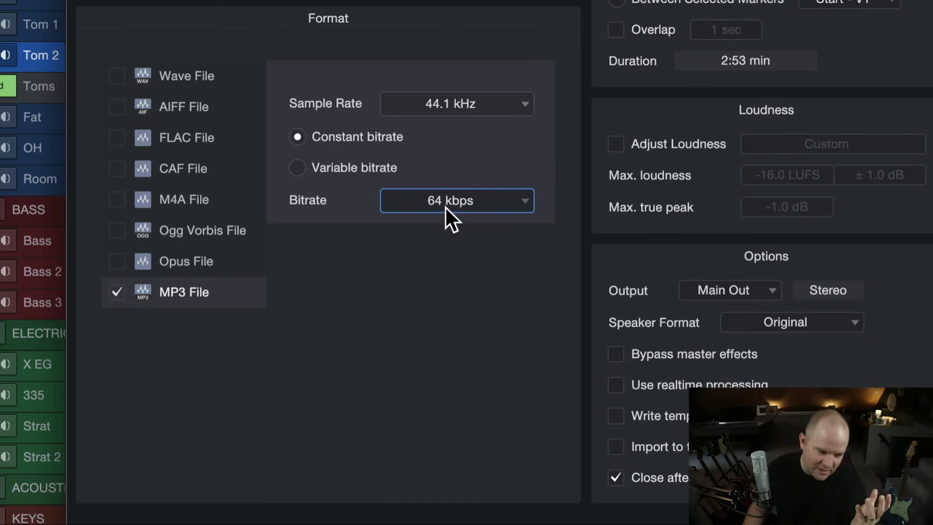
{"action": "left_click", "coordinate": [445, 208]}
{"action": "left_click", "coordinate": [437, 316]}
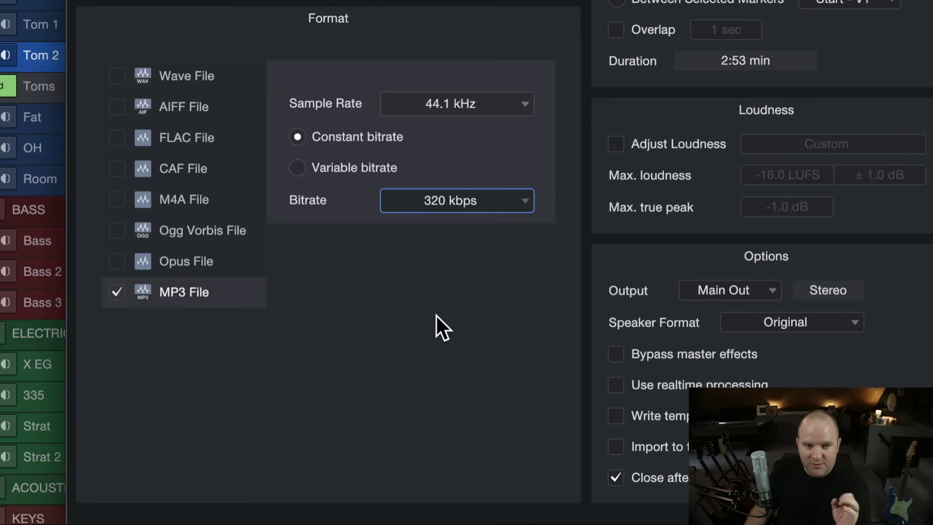
{"action": "left_click", "coordinate": [449, 205]}
{"action": "left_click", "coordinate": [447, 207]}
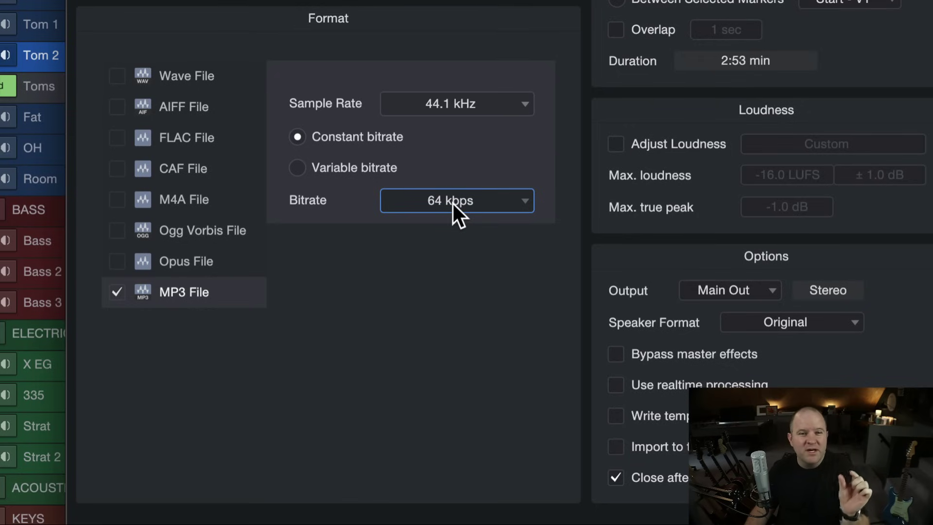
{"action": "left_click", "coordinate": [453, 203]}
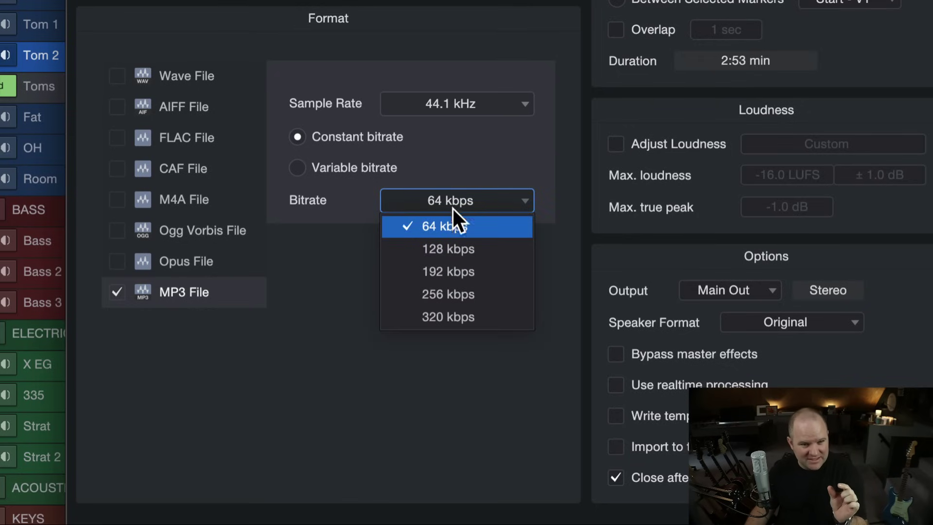
{"action": "left_click", "coordinate": [435, 316]}
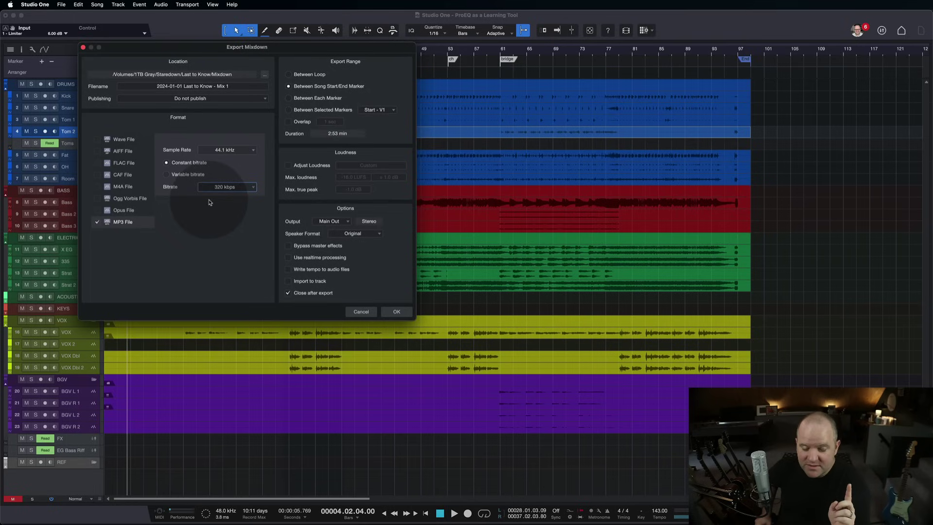
{"action": "left_click", "coordinate": [224, 187]}
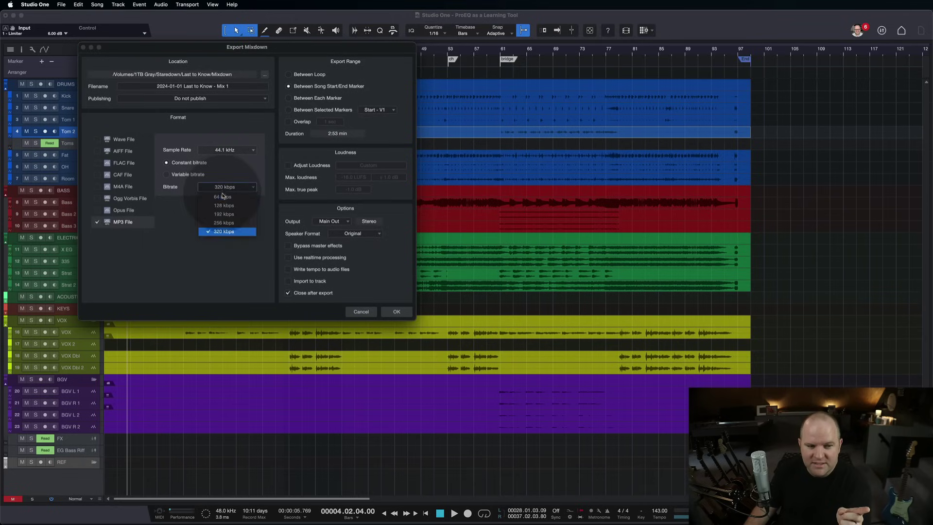
{"action": "left_click", "coordinate": [182, 198]}
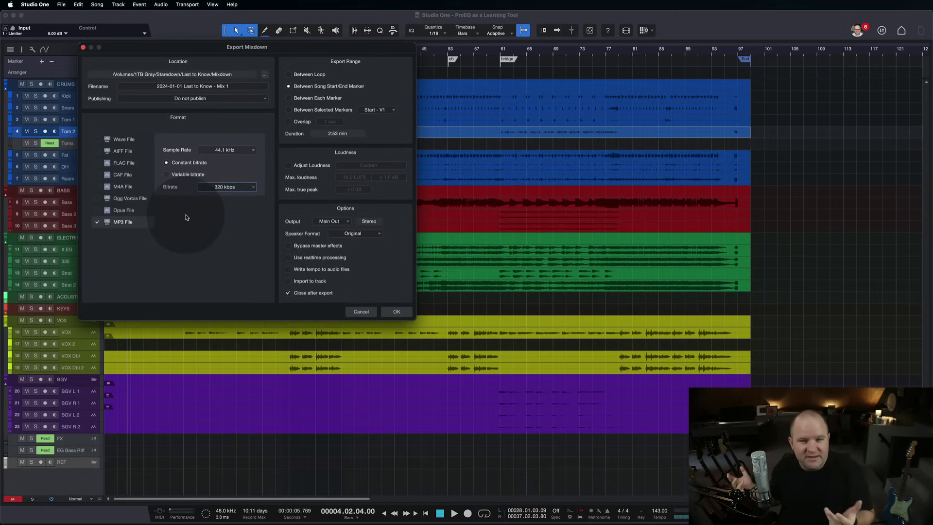
{"action": "left_click", "coordinate": [213, 187]}
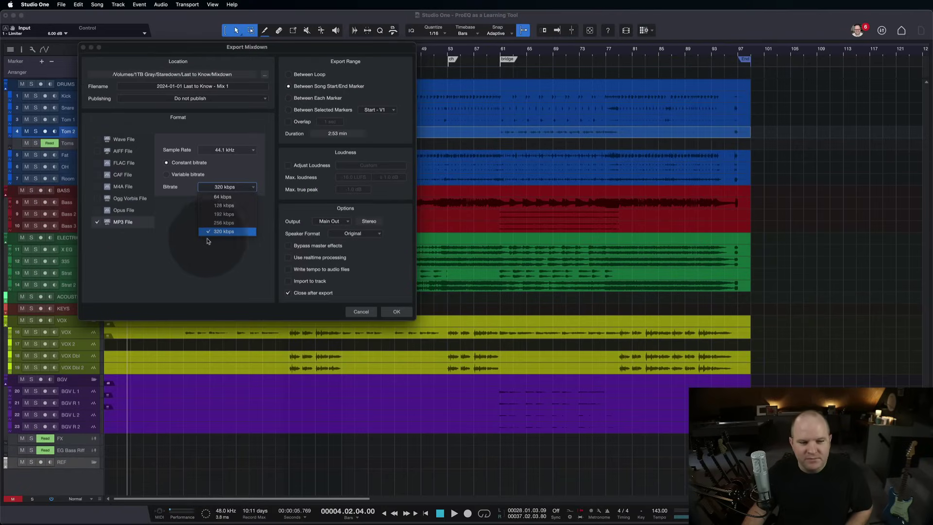
{"action": "left_click", "coordinate": [317, 313]}
Step: Cancel the Export Mixdown dialog, returning to the full song arrangement
{"action": "left_click", "coordinate": [367, 314]}
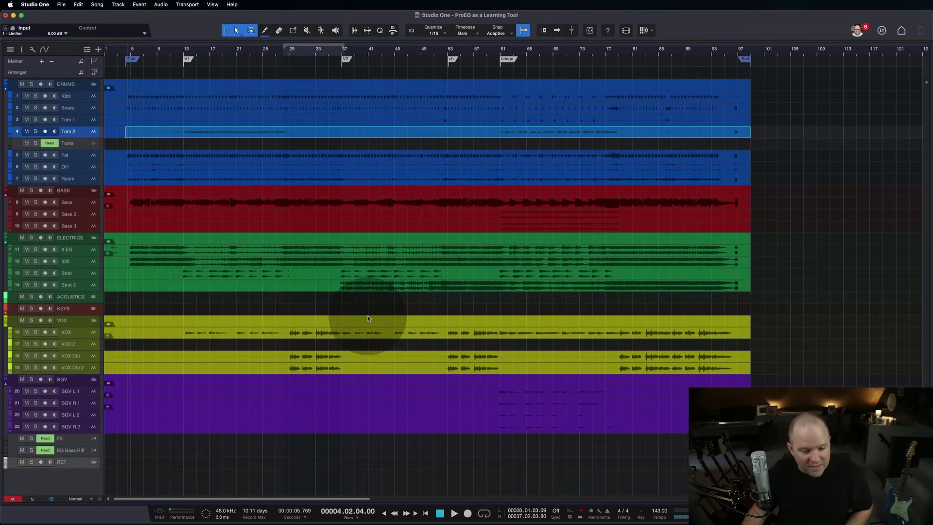